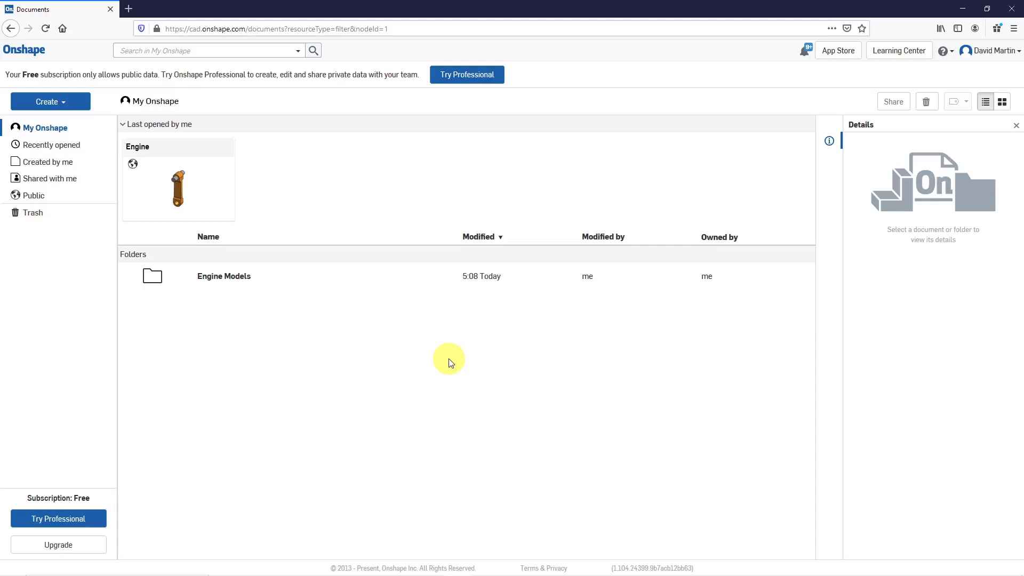
Create a new folder named 'Imported Models' in My Onshape and open it
{"action": "left_click", "coordinate": [51, 106]}
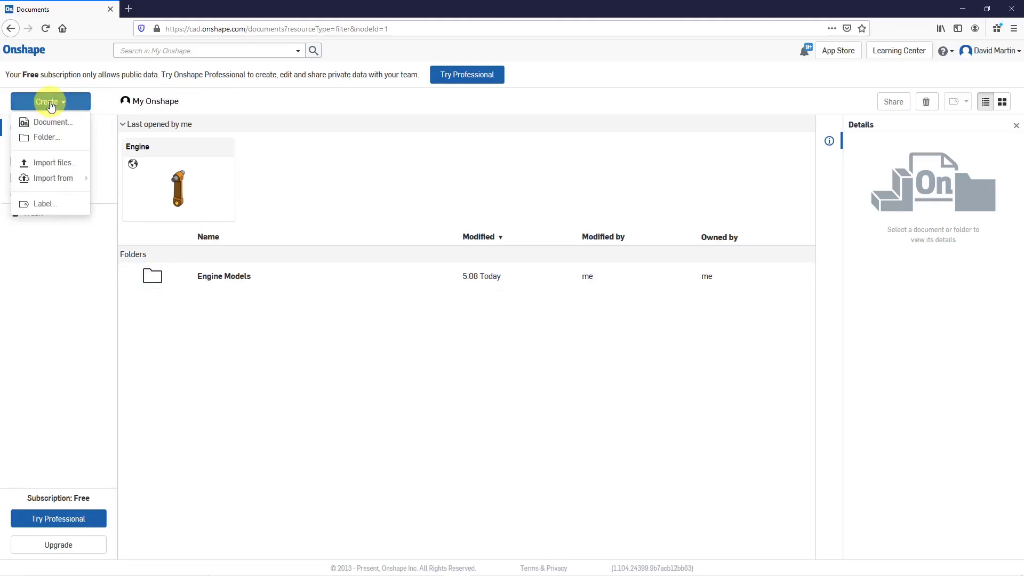
{"action": "left_click", "coordinate": [51, 138]}
{"action": "type", "text": "Imported Models"}
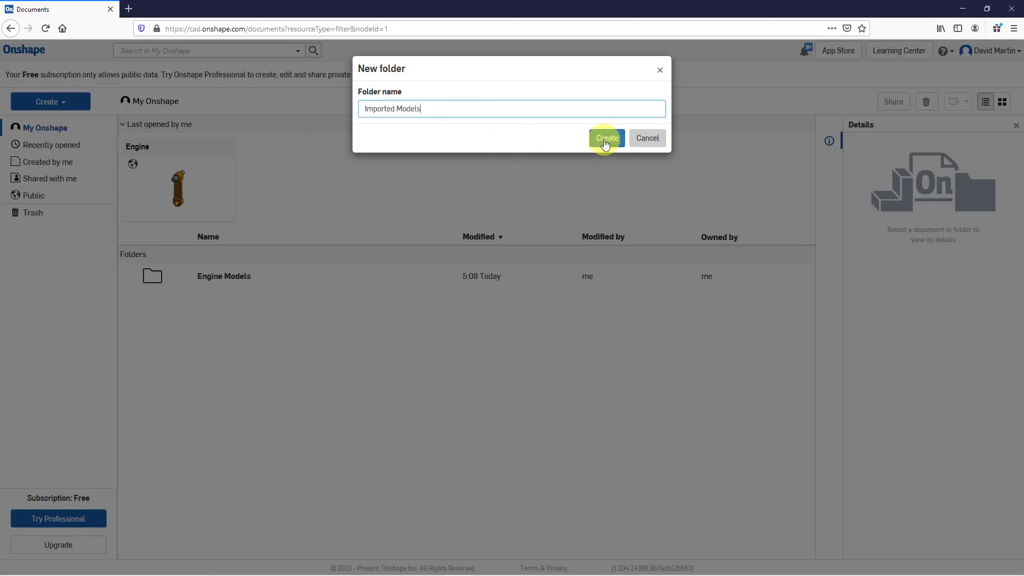
{"action": "left_click", "coordinate": [607, 137]}
{"action": "left_click", "coordinate": [241, 276]}
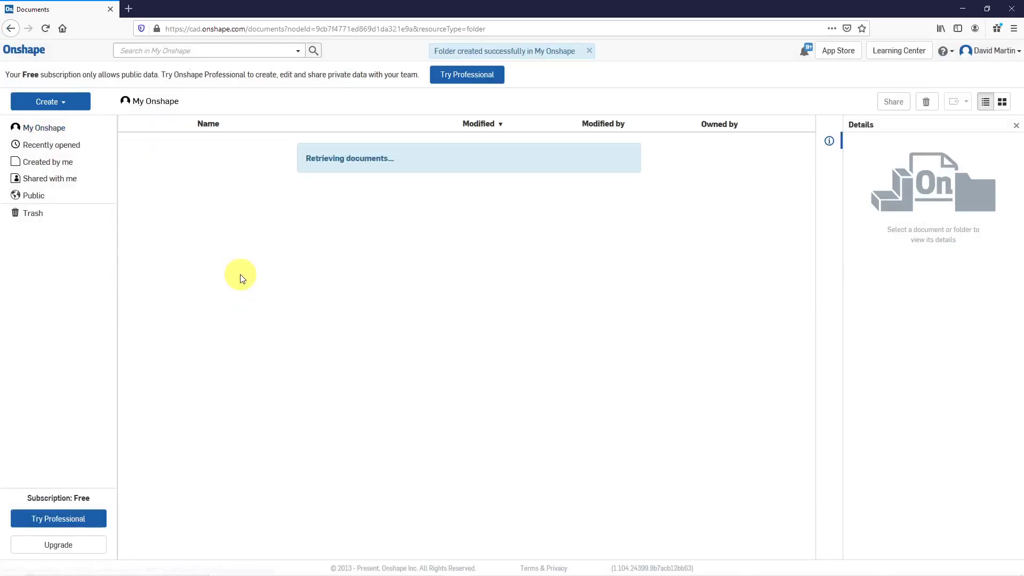
Create a public document named 'General Imports' inside the Imported Models folder
{"action": "left_click", "coordinate": [63, 104]}
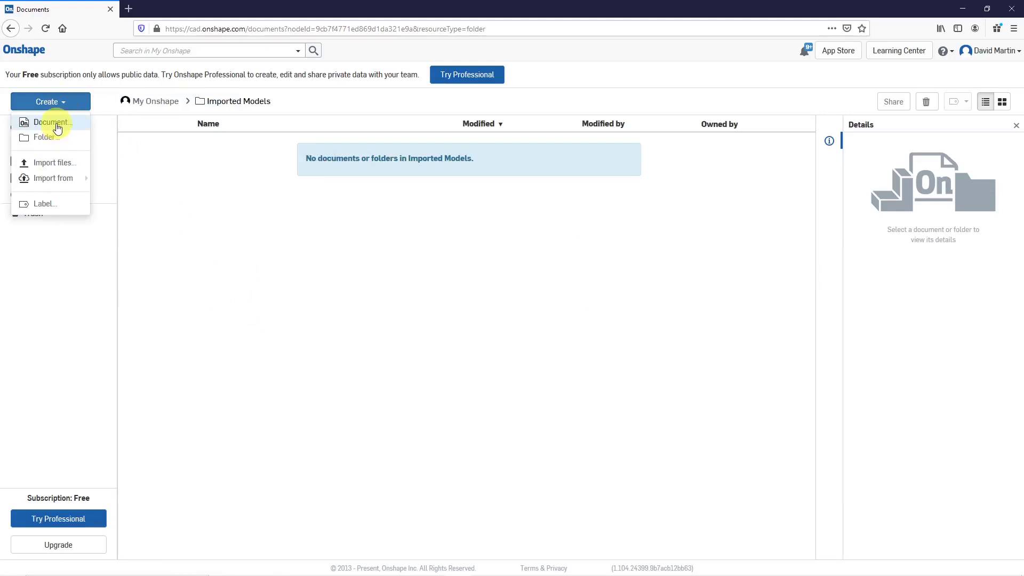
{"action": "left_click", "coordinate": [54, 123]}
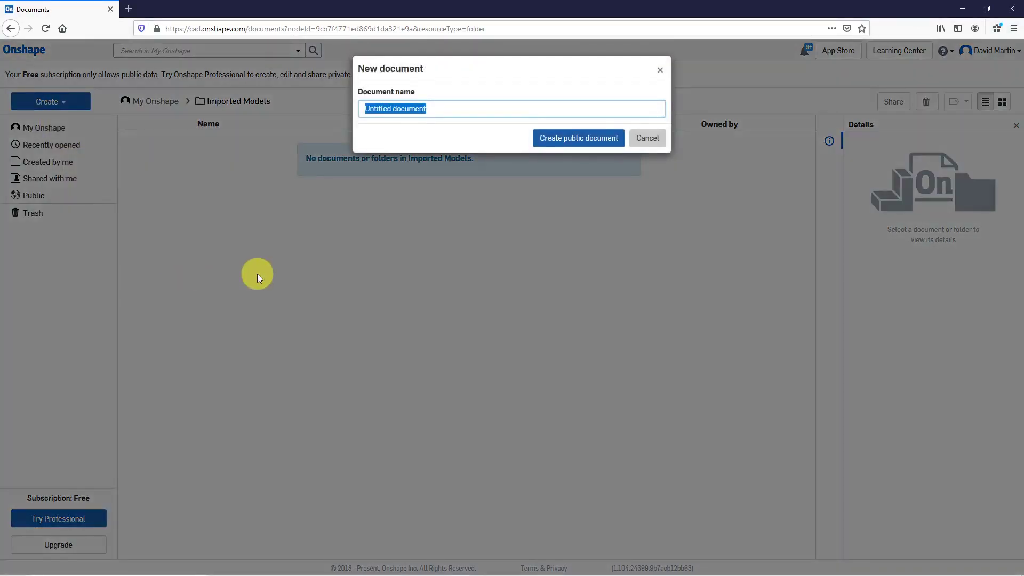
{"action": "type", "text": "General Imports"}
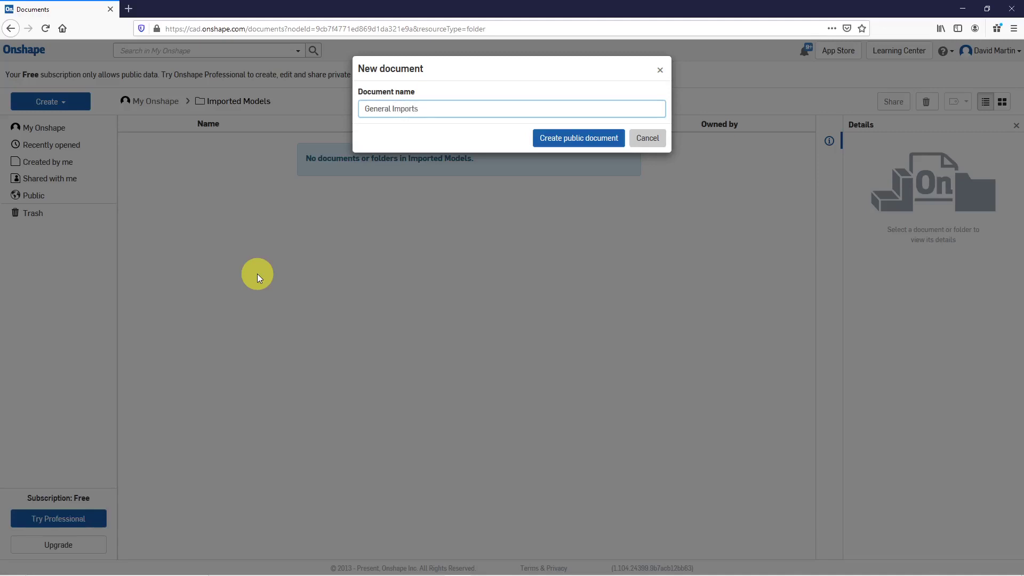
{"action": "left_click", "coordinate": [578, 138]}
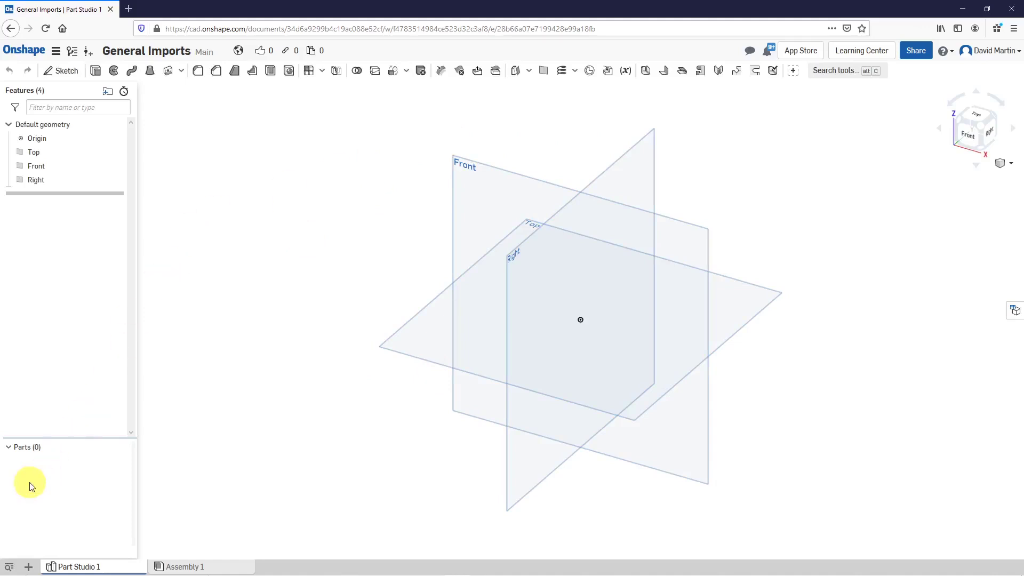
Choose cj_joystick.stp from the Onshape CAD files folder for import
{"action": "left_click", "coordinate": [29, 568]}
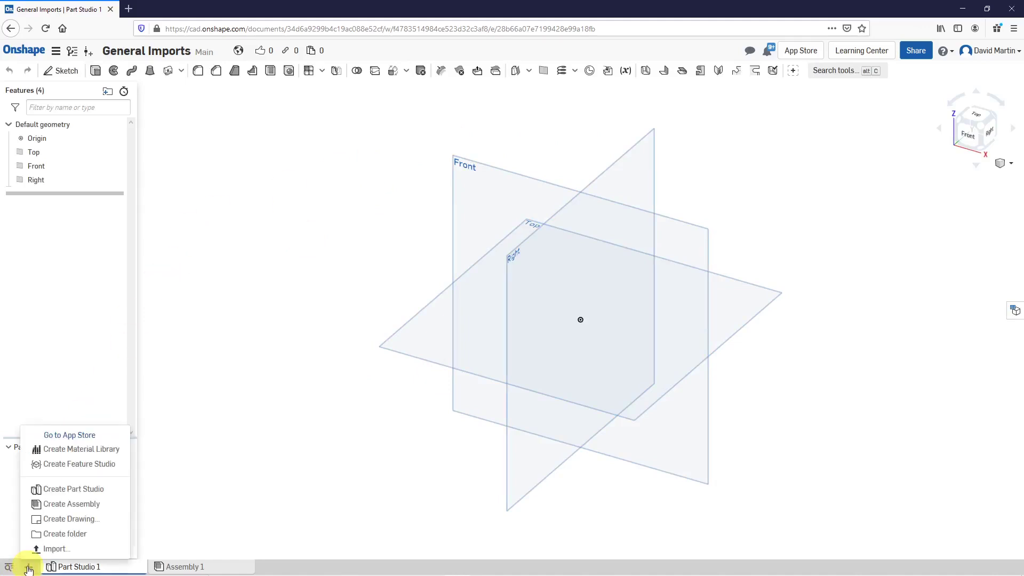
{"action": "left_click", "coordinate": [55, 550]}
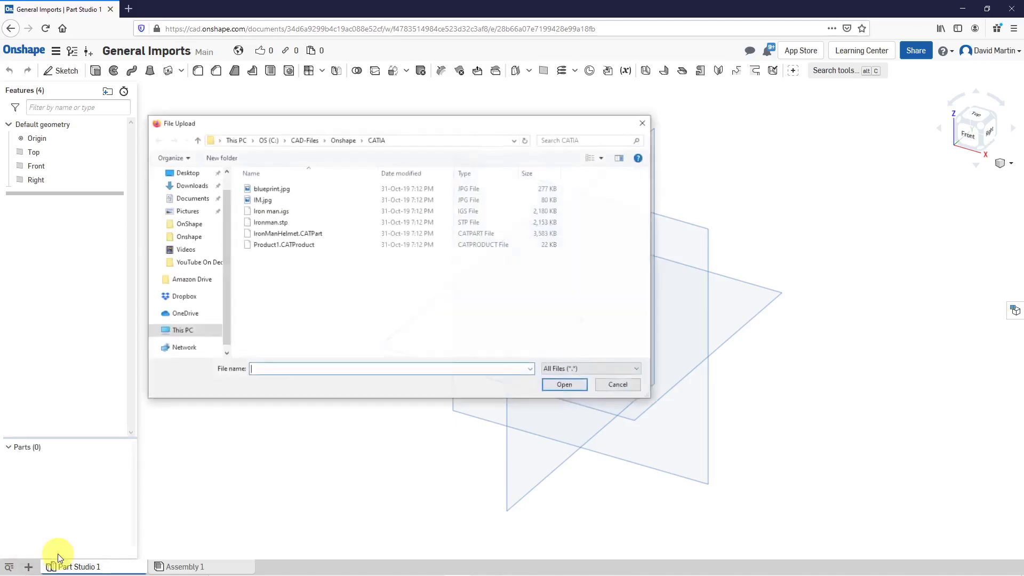
{"action": "left_click", "coordinate": [343, 141]}
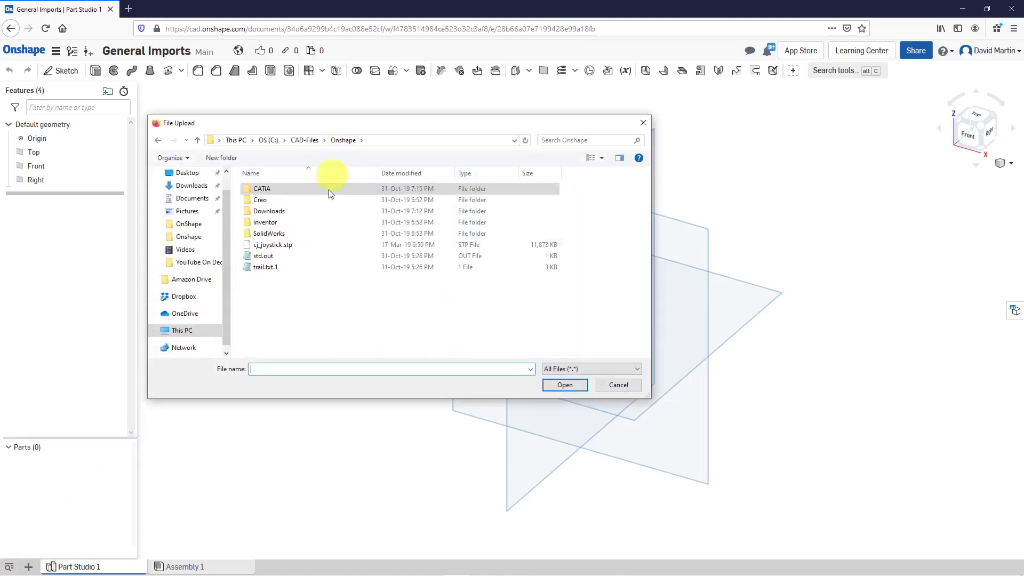
{"action": "left_click", "coordinate": [283, 248]}
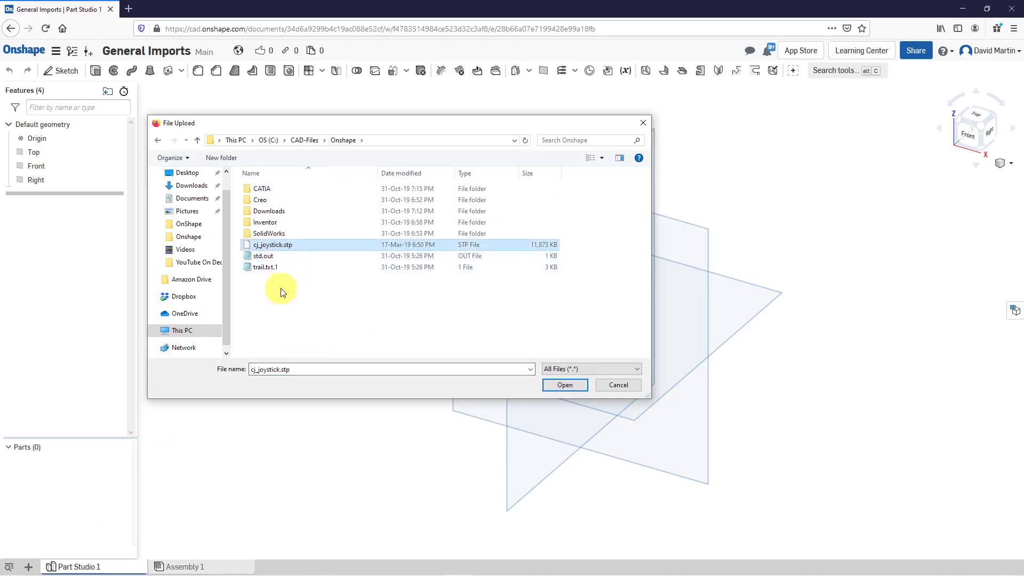
{"action": "left_click", "coordinate": [568, 390]}
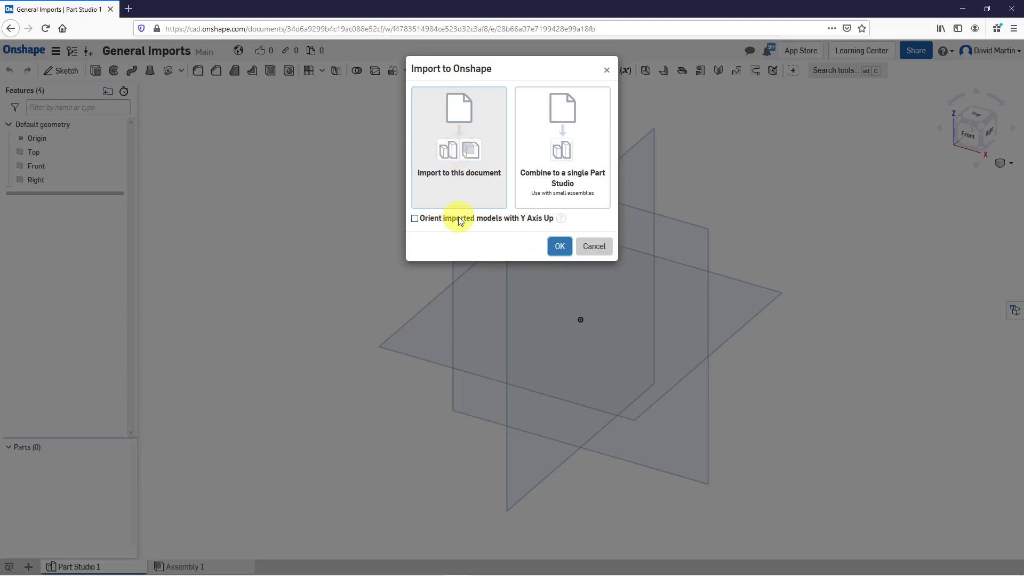
Import cj_joystick.stp into this document, then dismiss the Notifications panel
{"action": "left_click", "coordinate": [561, 247]}
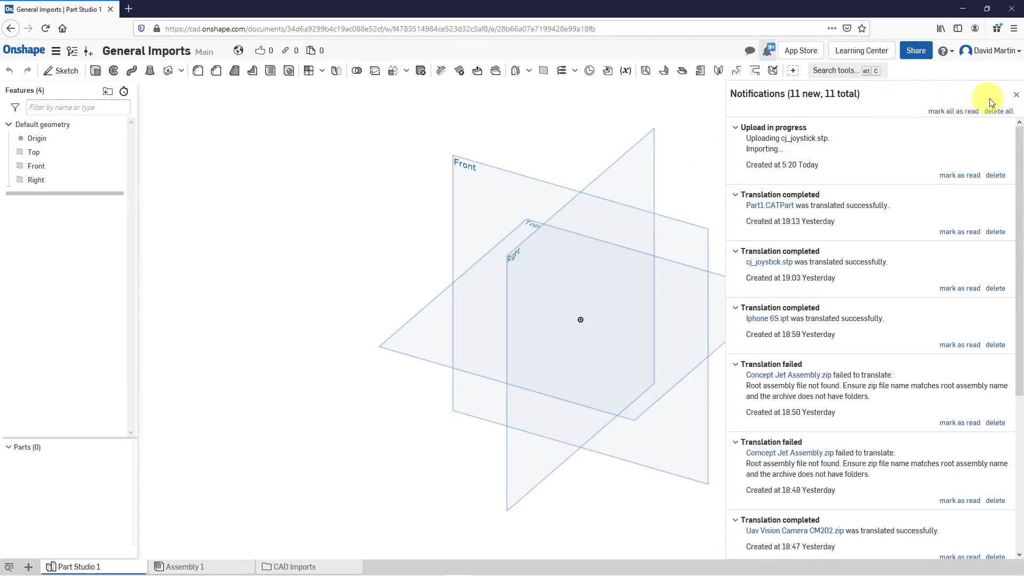
{"action": "left_click", "coordinate": [1017, 96]}
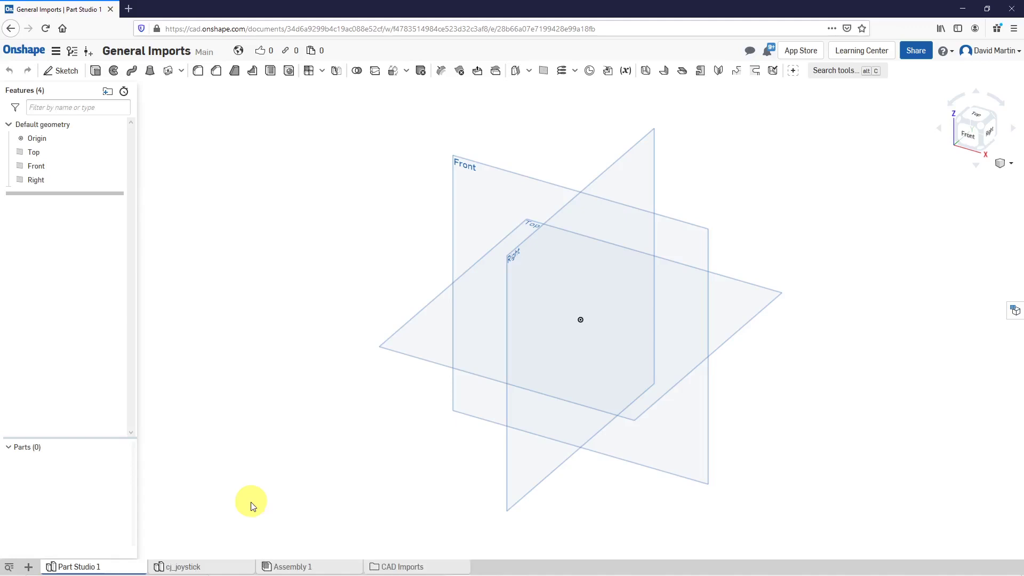
Open the cj_joystick tab and orbit and zoom around the joystick, ending close on its base
{"action": "left_click", "coordinate": [209, 570]}
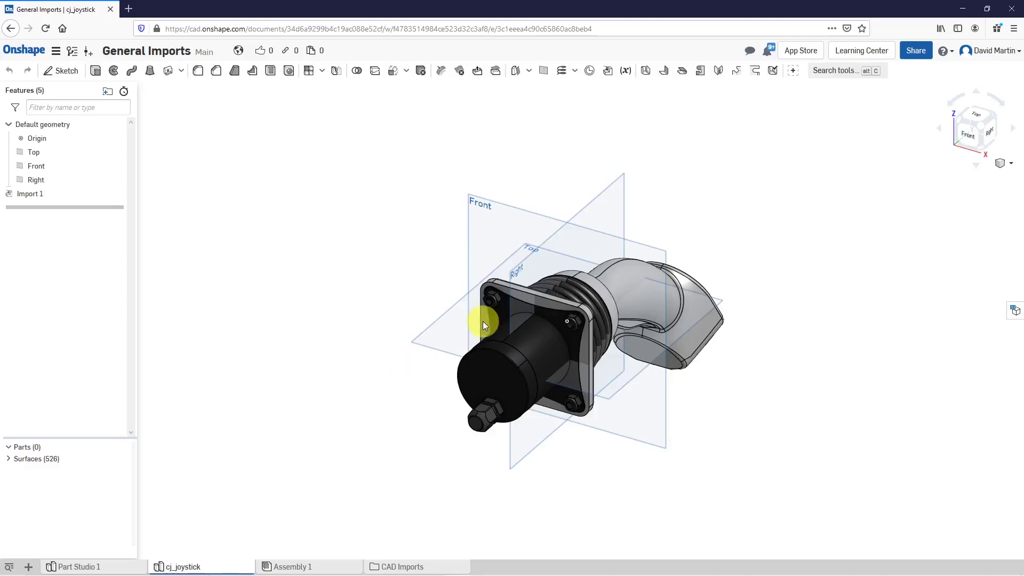
{"action": "left_click", "coordinate": [482, 321]}
{"action": "right_click_drag", "start_coordinate": [501, 296], "coordinate": [489, 206]}
{"action": "scroll", "coordinate": [489, 206], "scroll_direction": "down", "scroll_amount": 3}
{"action": "right_click_drag", "start_coordinate": [482, 334], "coordinate": [569, 385]}
{"action": "right_click_drag", "start_coordinate": [661, 359], "coordinate": [550, 353]}
{"action": "scroll", "coordinate": [523, 425], "scroll_direction": "up", "scroll_amount": 2}
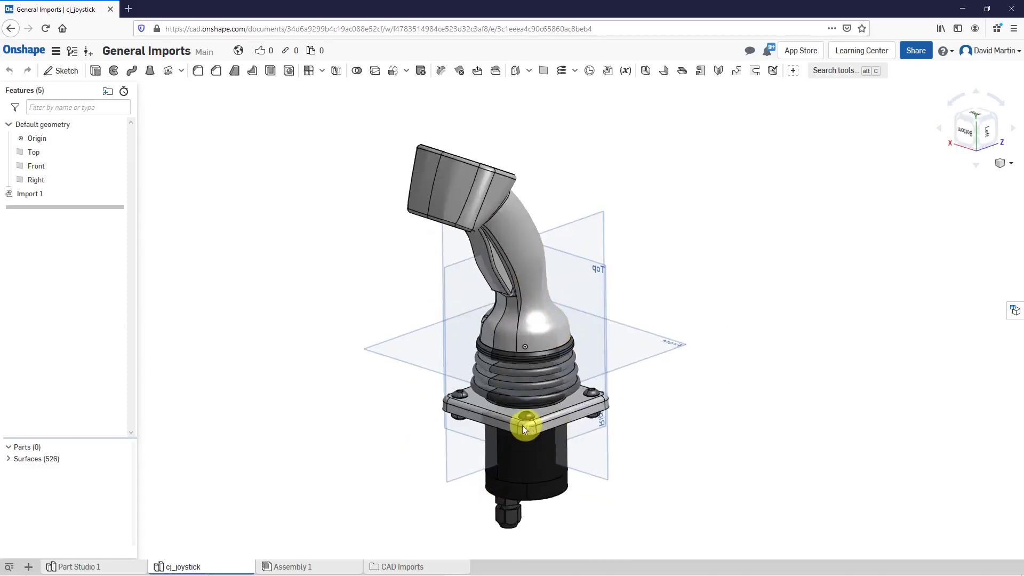
{"action": "right_click_drag", "start_coordinate": [395, 407], "coordinate": [374, 392]}
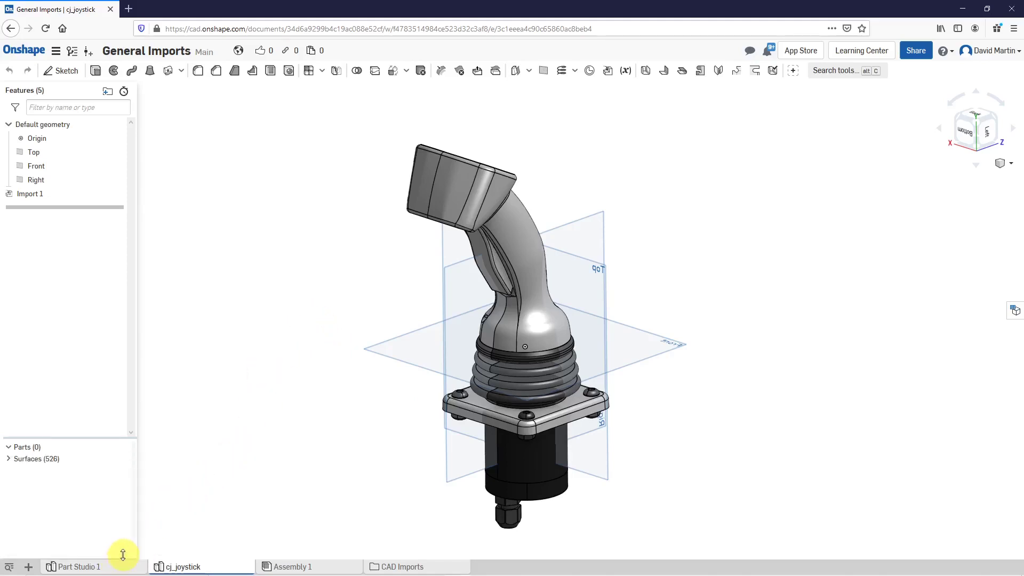
Import brake__rotor_SW.SLDPRT from the SolidWorks folder and dismiss the notifications
{"action": "left_click", "coordinate": [33, 565]}
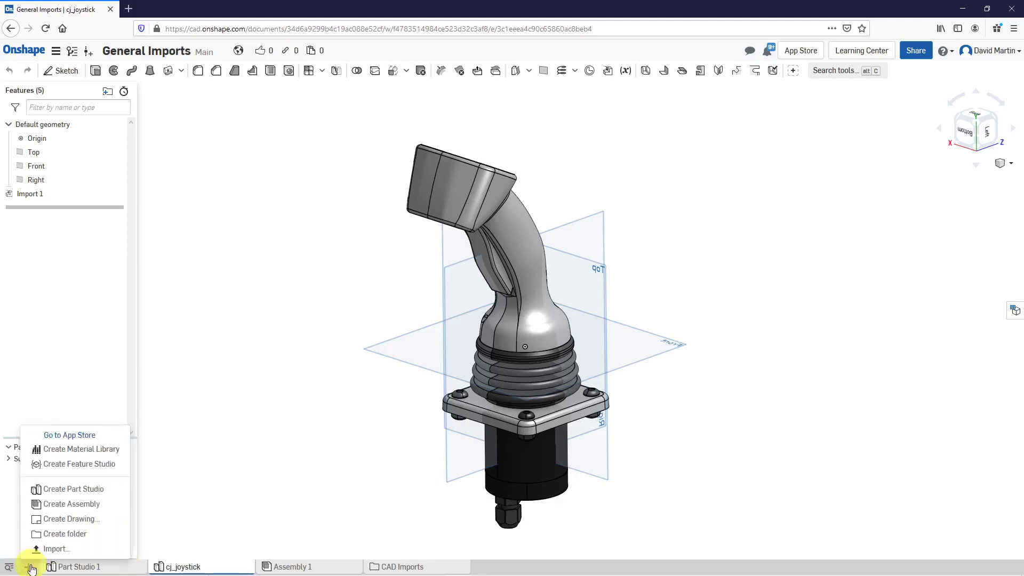
{"action": "left_click", "coordinate": [49, 550]}
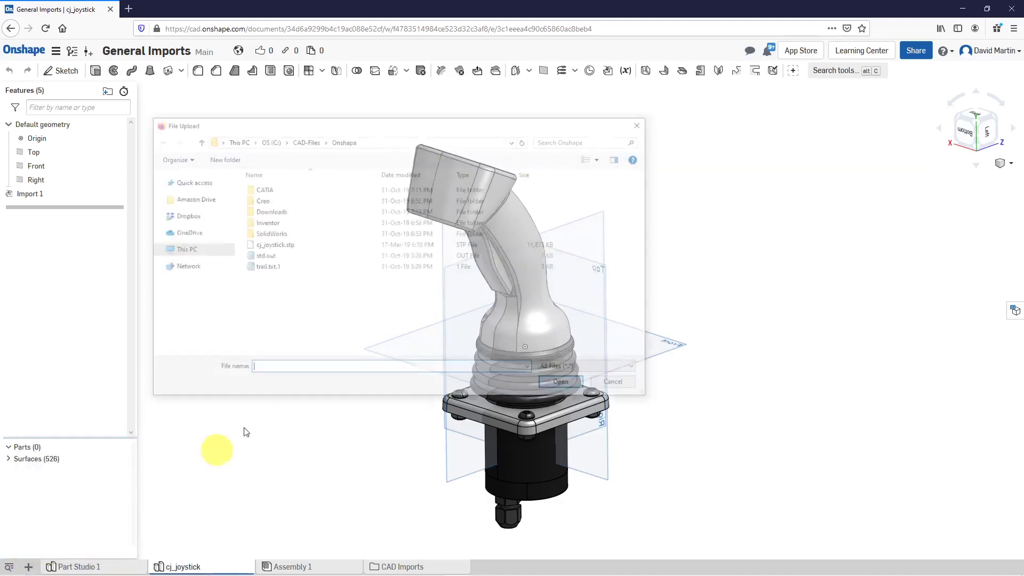
{"action": "double_click", "coordinate": [281, 235]}
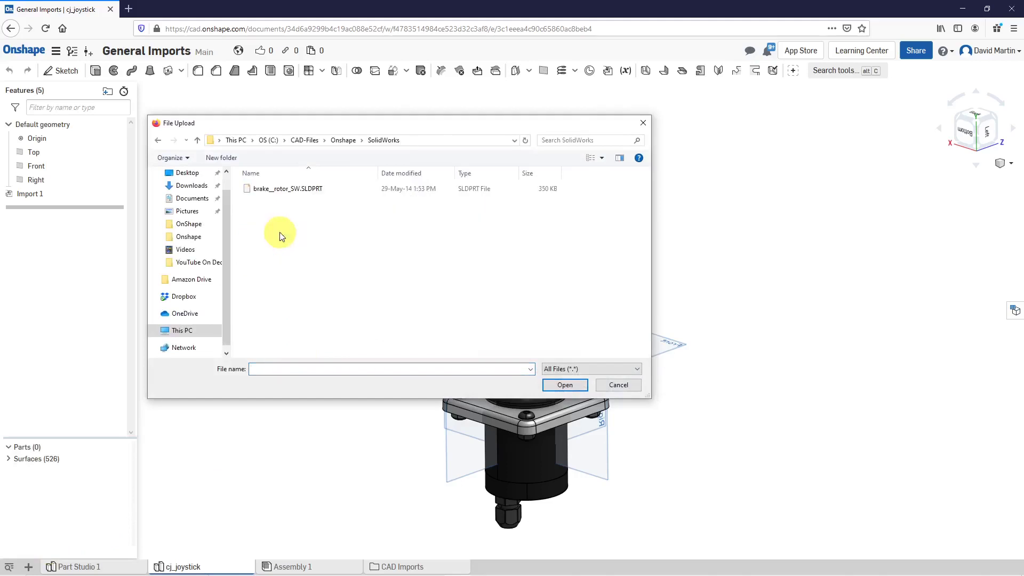
{"action": "left_click", "coordinate": [307, 191]}
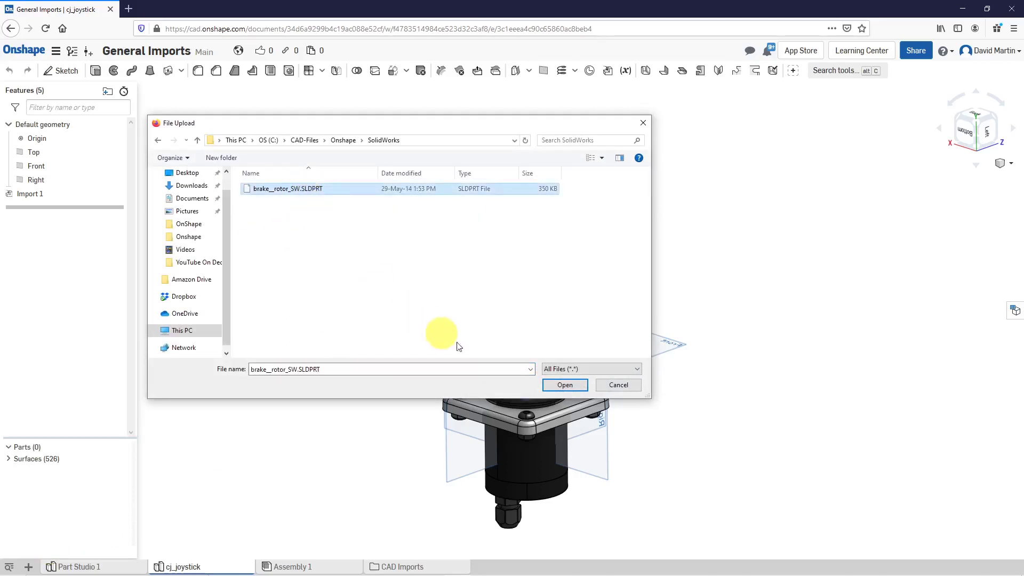
{"action": "left_click", "coordinate": [566, 385]}
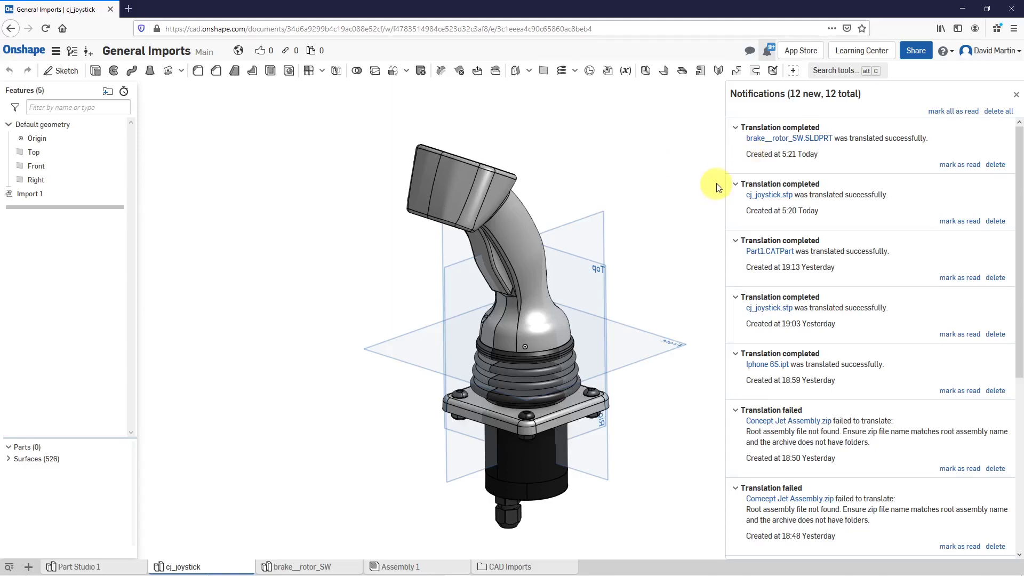
{"action": "left_click", "coordinate": [1016, 95]}
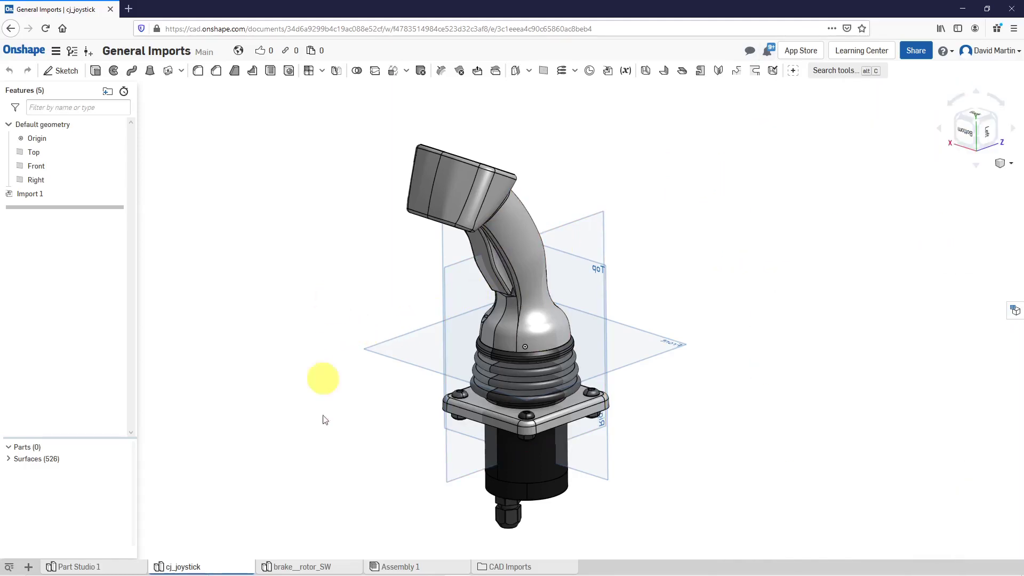
Open the brake__rotor_SW tab and orbit to view the rotor from above
{"action": "left_click", "coordinate": [324, 567]}
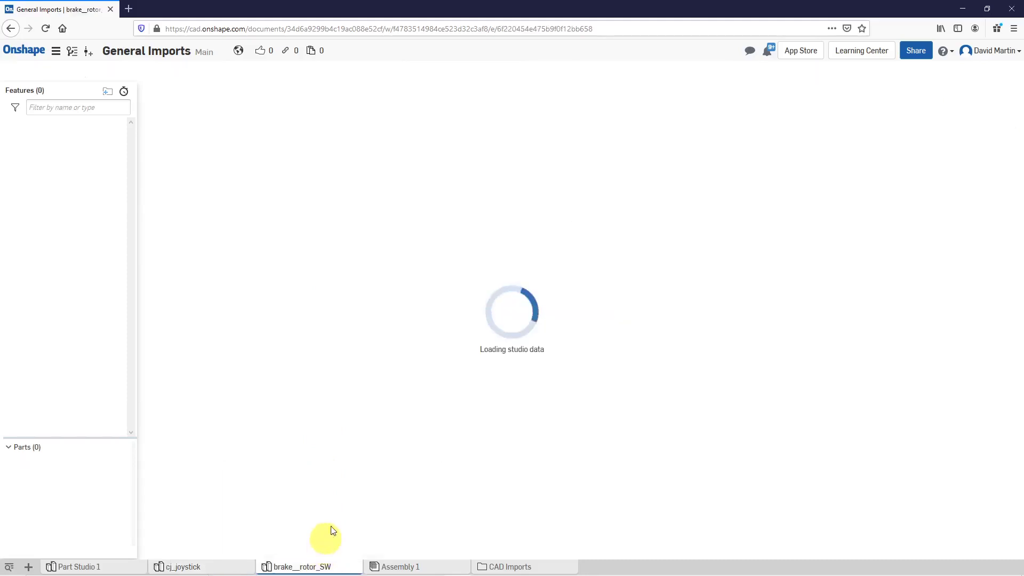
{"action": "right_click_drag", "start_coordinate": [558, 382], "coordinate": [564, 325]}
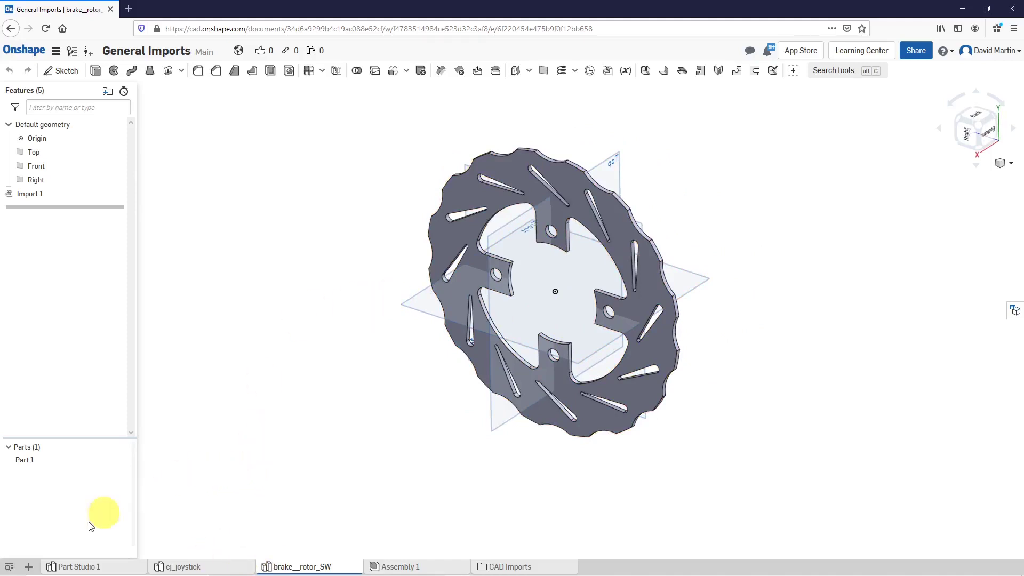
Import Iphone 6S.ipt from the CAD-Files/Onshape/Inventor folder and dismiss the notifications
{"action": "left_click", "coordinate": [28, 567]}
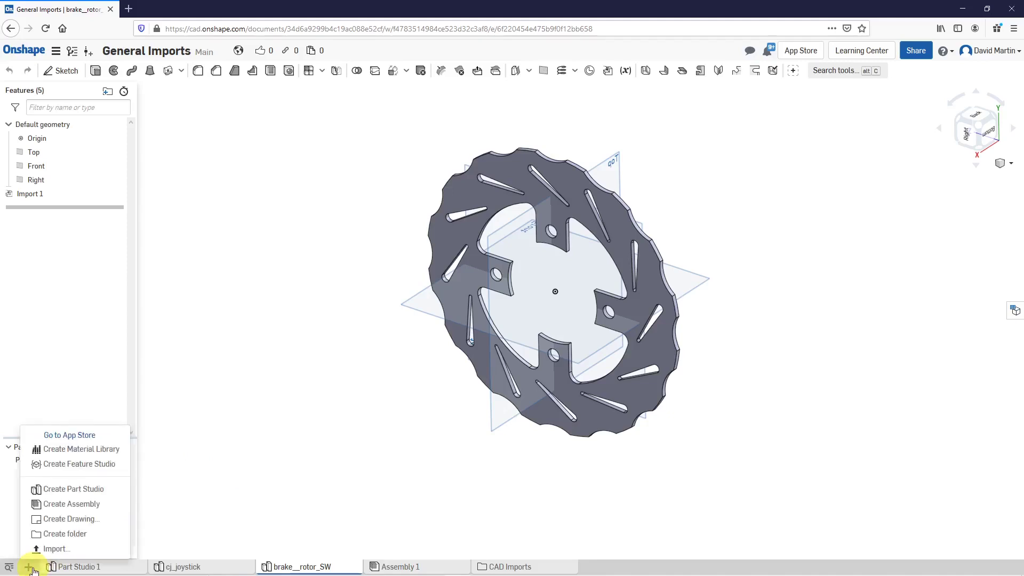
{"action": "left_click", "coordinate": [55, 549]}
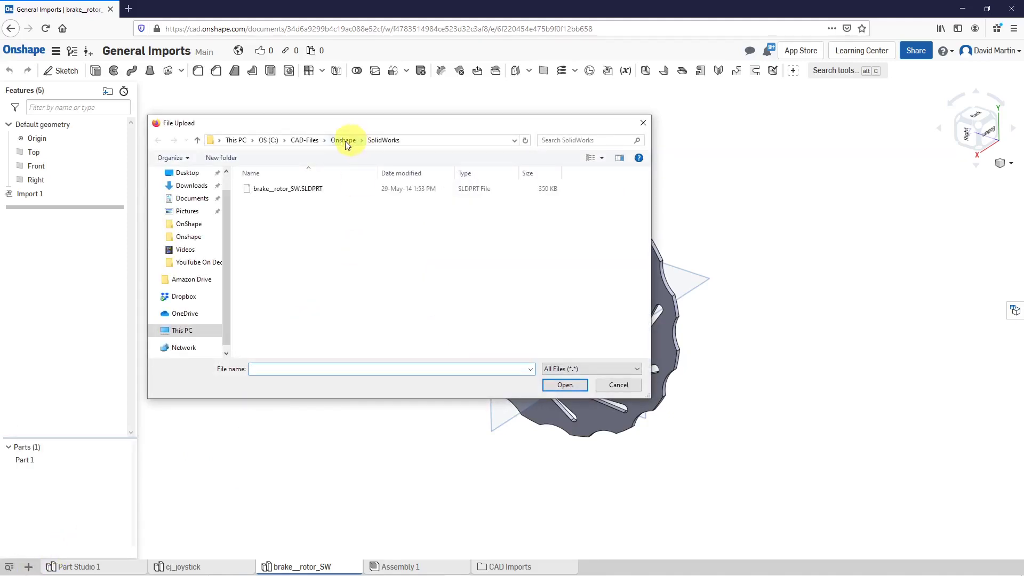
{"action": "left_click", "coordinate": [342, 141]}
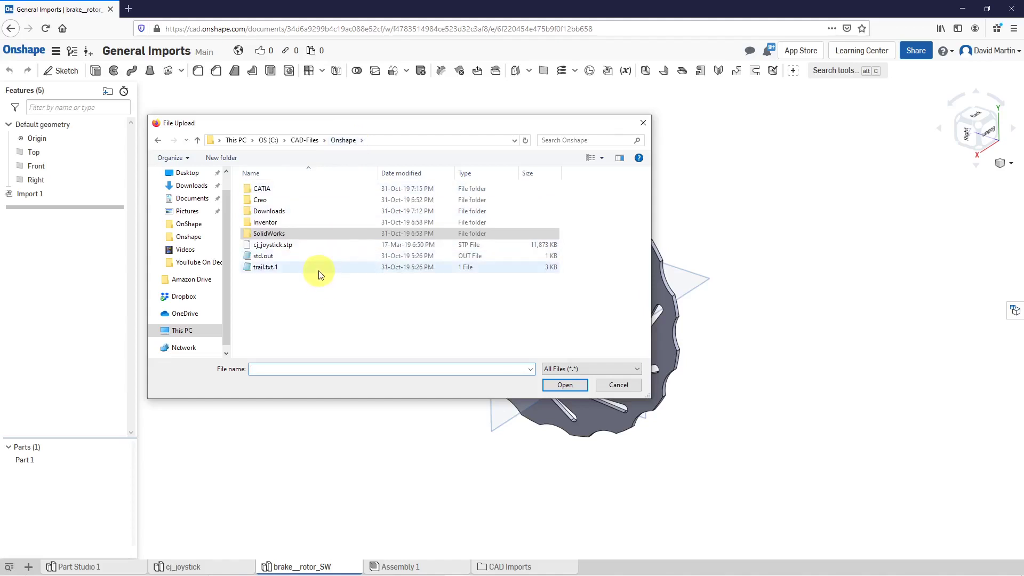
{"action": "double_click", "coordinate": [270, 222]}
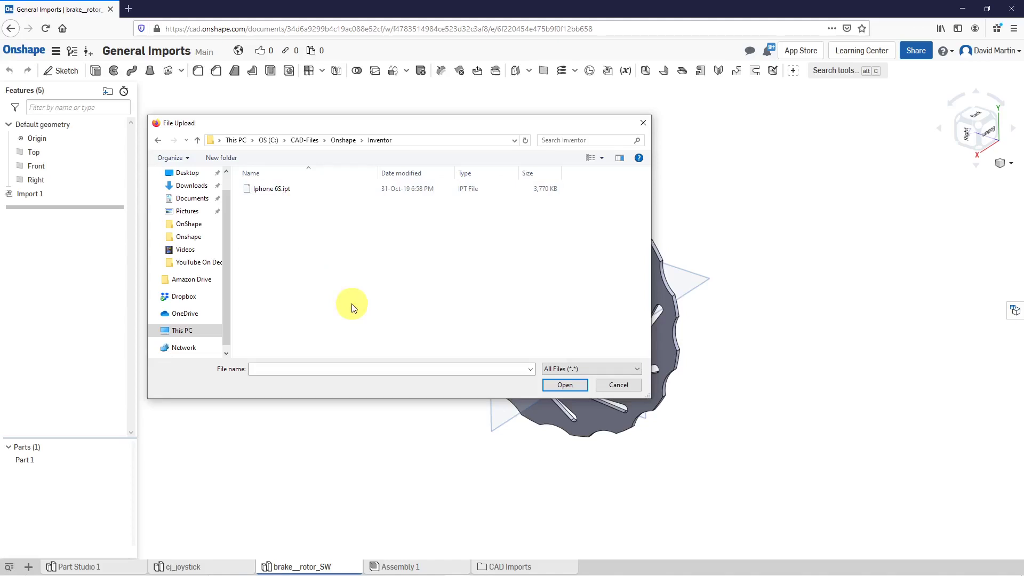
{"action": "left_click", "coordinate": [275, 190]}
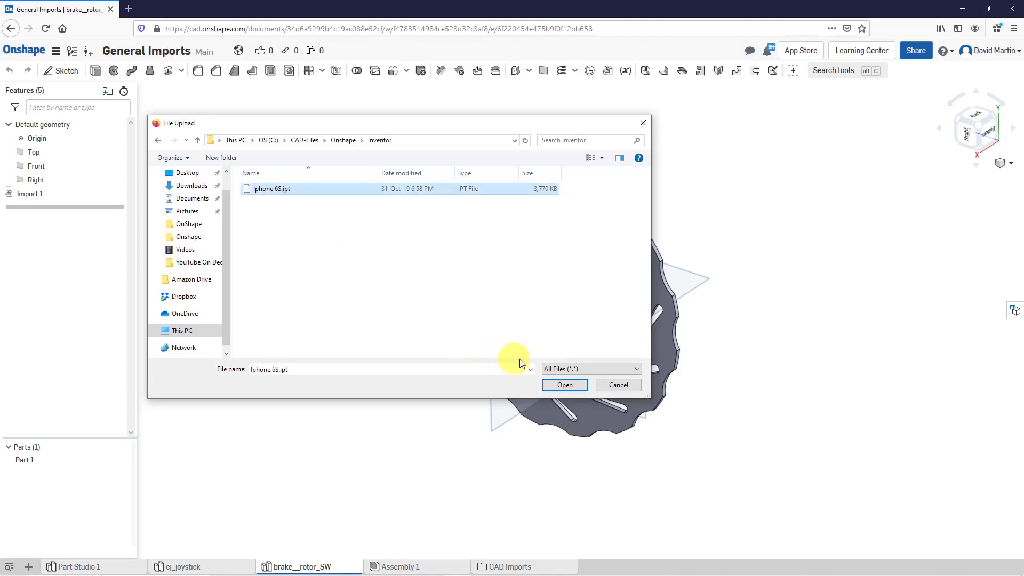
{"action": "left_click", "coordinate": [569, 386]}
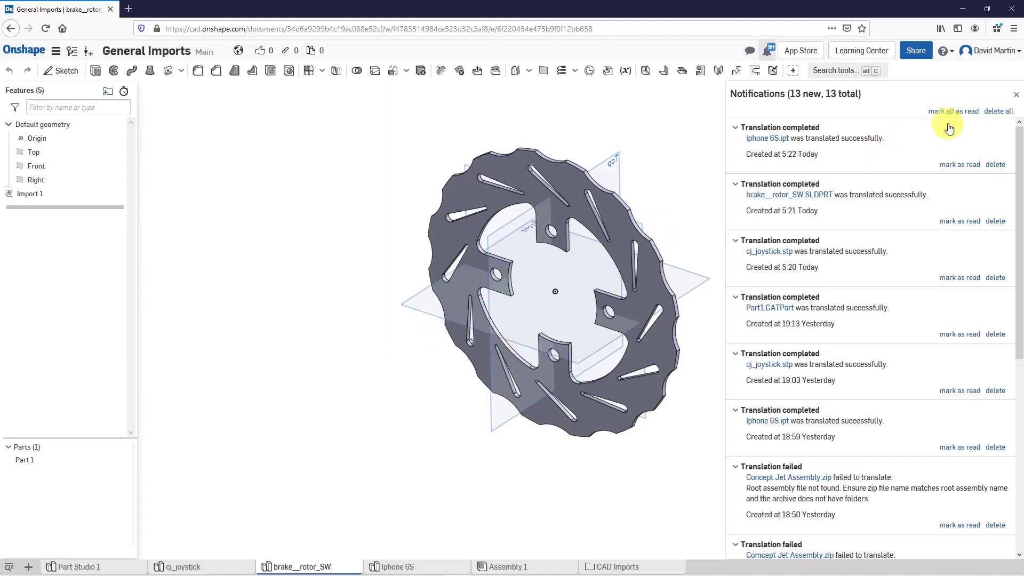
{"action": "left_click", "coordinate": [1017, 96]}
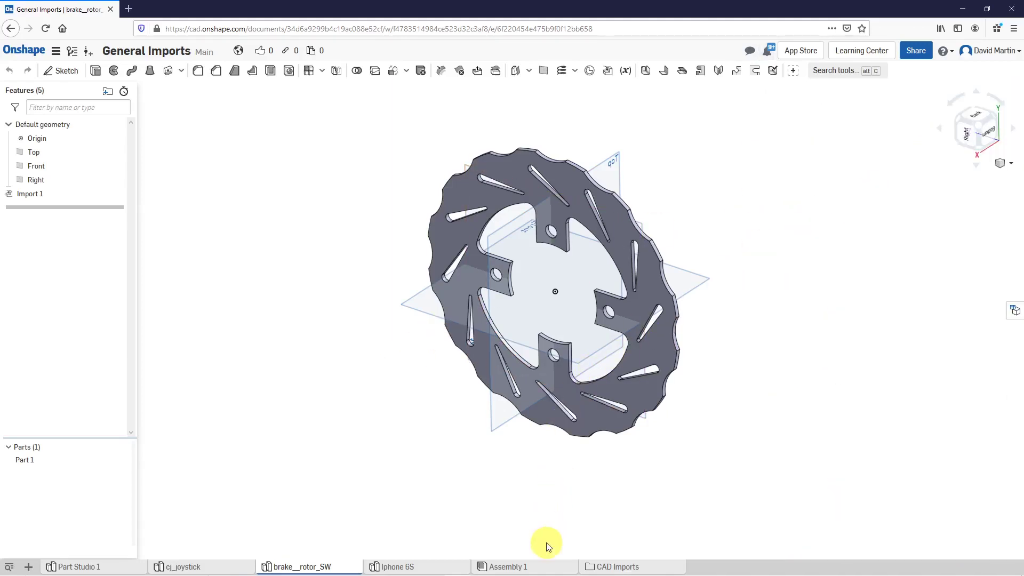
Open the Iphone 6S tab and orbit the phone to see its back, then its screen upright
{"action": "left_click", "coordinate": [445, 570]}
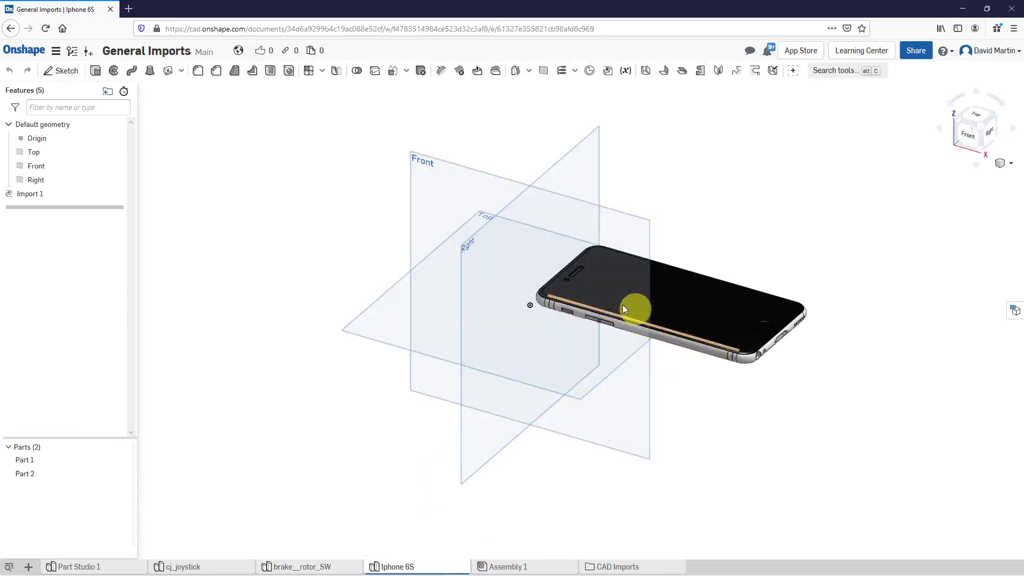
{"action": "right_click_drag", "start_coordinate": [618, 305], "coordinate": [569, 331]}
{"action": "scroll", "coordinate": [725, 325], "scroll_direction": "up", "scroll_amount": 3}
{"action": "right_click_drag", "start_coordinate": [725, 323], "coordinate": [683, 365]}
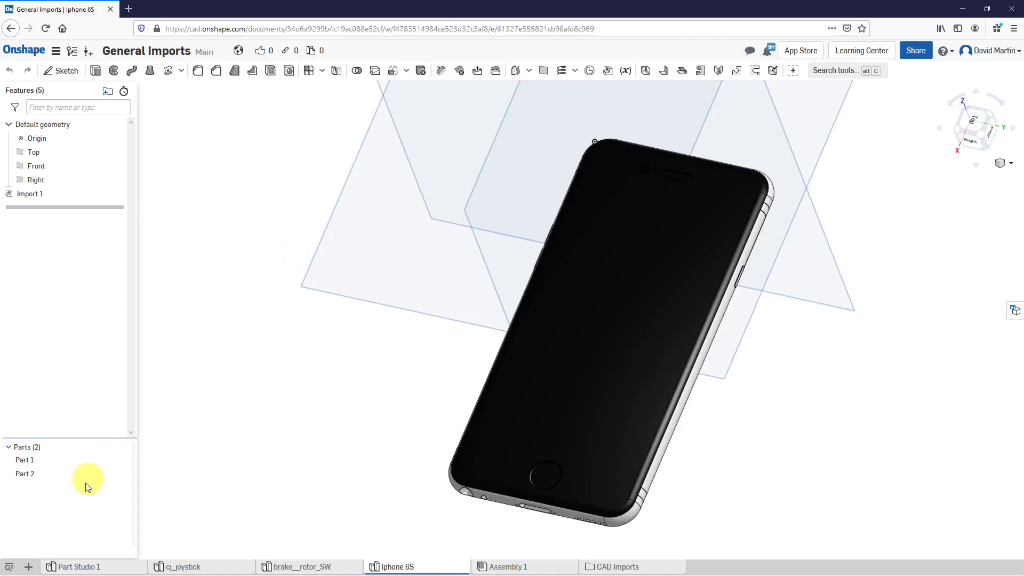
Import IronManHelmet.CATPart from the CAD-Files/Onshape/CATIA folder
{"action": "left_click", "coordinate": [28, 566]}
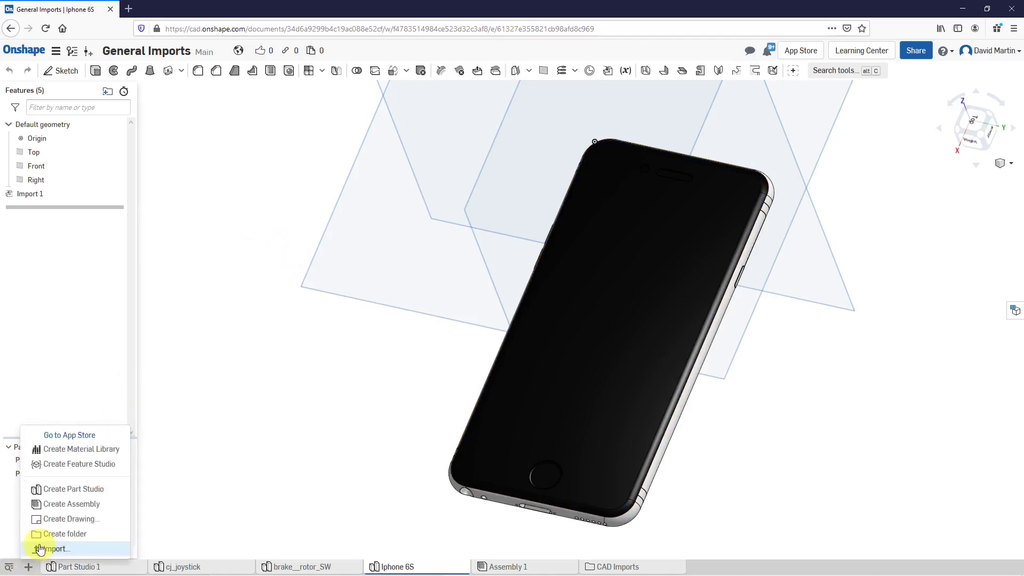
{"action": "left_click", "coordinate": [46, 545]}
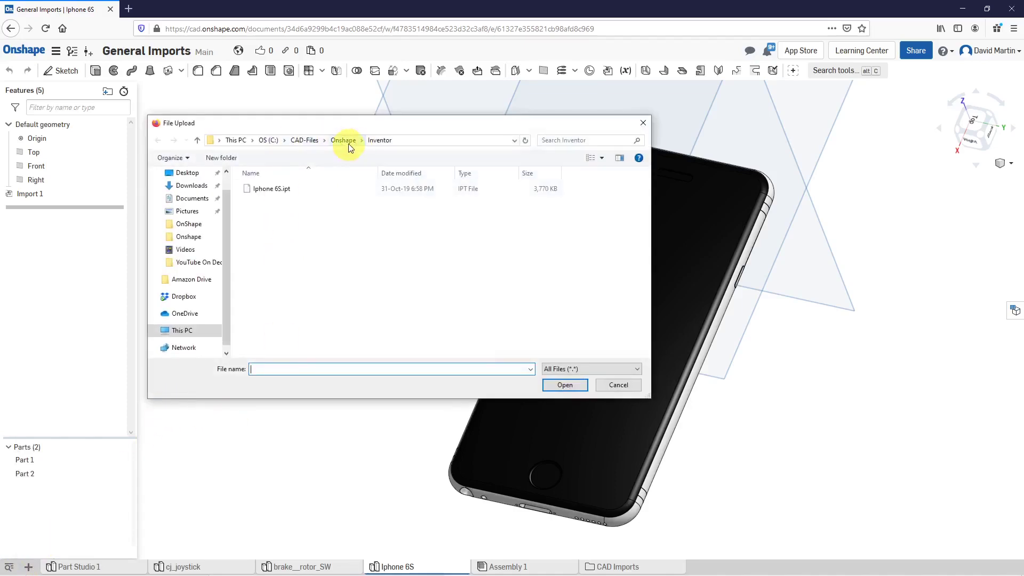
{"action": "left_click", "coordinate": [338, 141]}
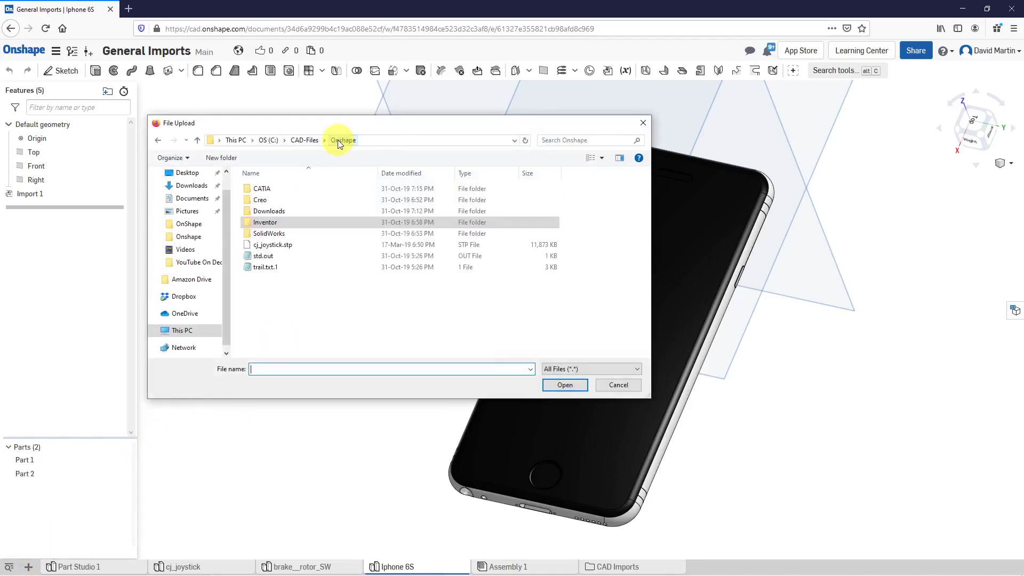
{"action": "double_click", "coordinate": [259, 189]}
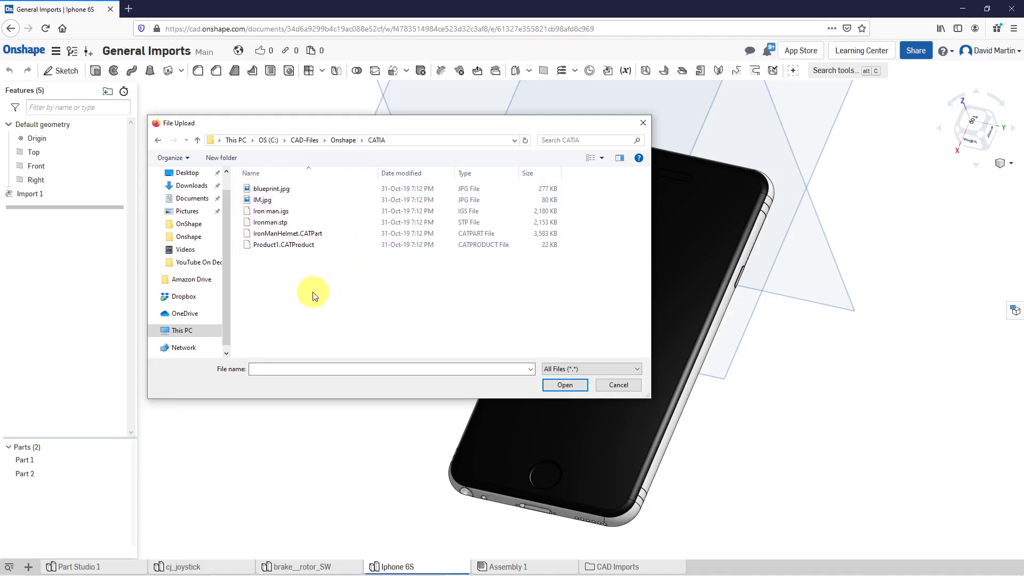
{"action": "left_click", "coordinate": [291, 235]}
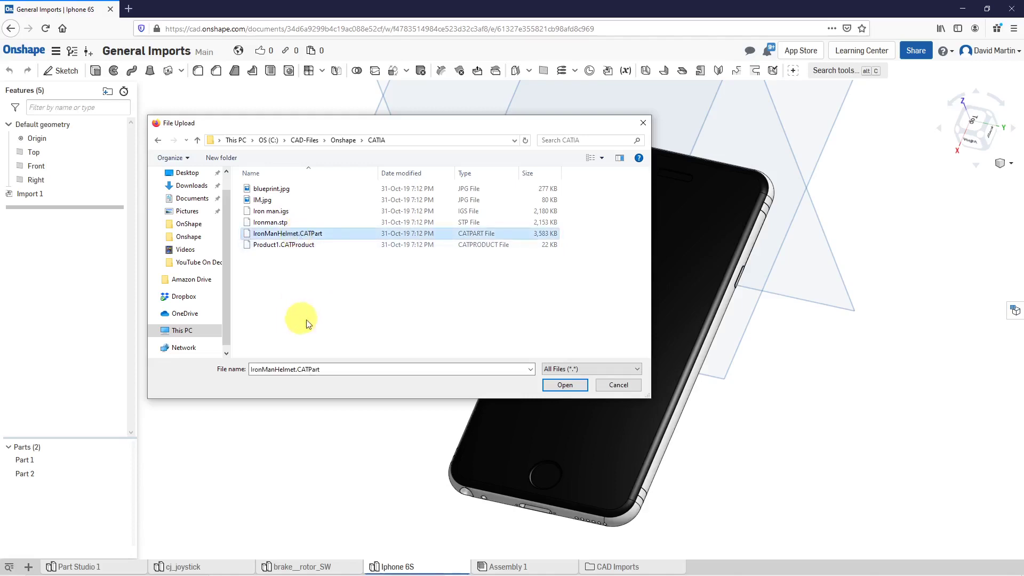
{"action": "left_click", "coordinate": [574, 386]}
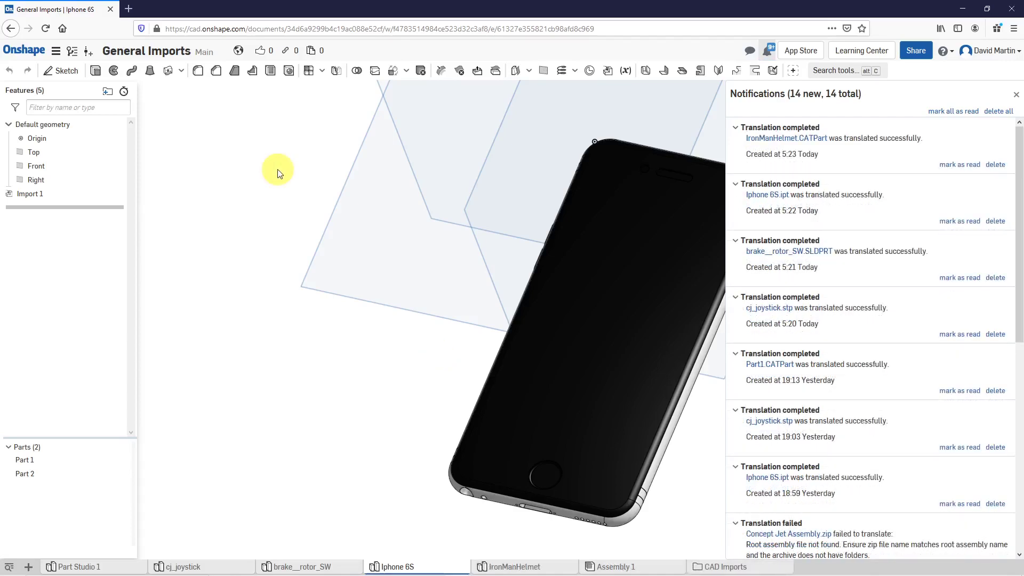
Dismiss notifications, open the IronManHelmet tab, and orbit and zoom to a front view of the red-and-yellow helmet
{"action": "left_click", "coordinate": [1017, 95]}
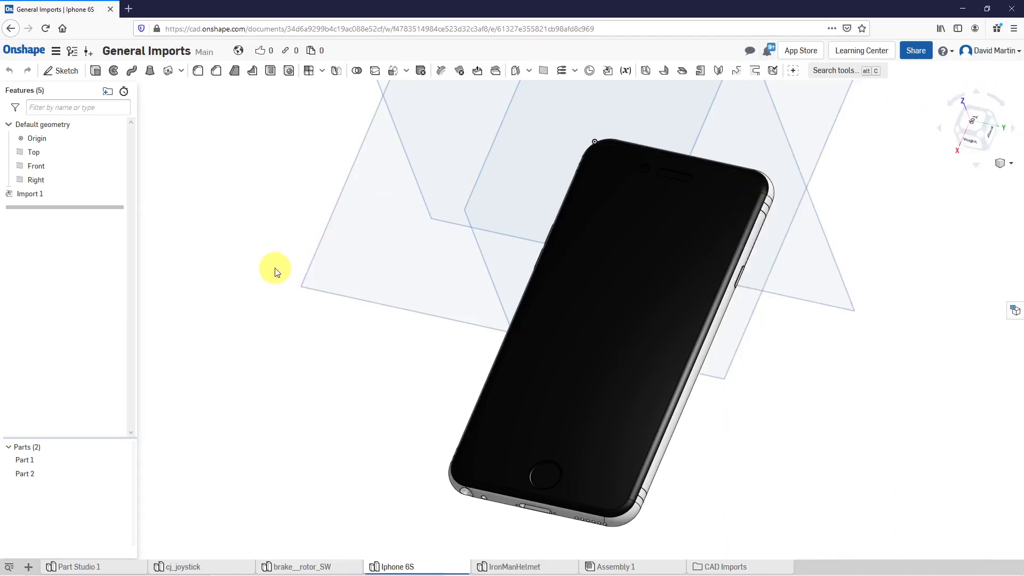
{"action": "left_click", "coordinate": [544, 569]}
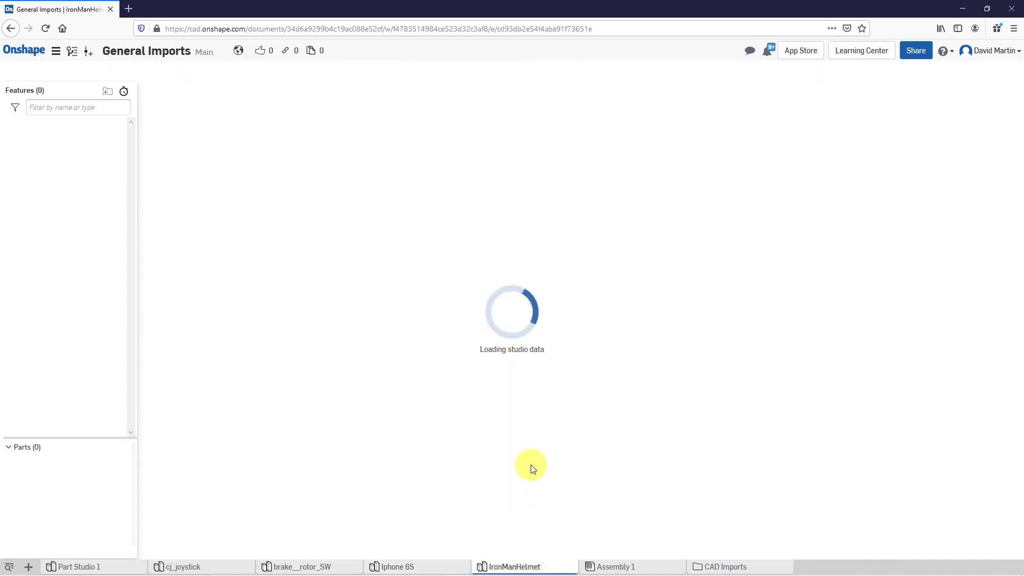
{"action": "mouse_move", "coordinate": [556, 400]}
{"action": "right_mouse_down"}
{"action": "mouse_move", "coordinate": [484, 336]}
{"action": "mouse_move", "coordinate": [475, 343]}
{"action": "mouse_move", "coordinate": [552, 385]}
{"action": "mouse_move", "coordinate": [555, 354]}
{"action": "mouse_move", "coordinate": [400, 343]}
{"action": "mouse_move", "coordinate": [590, 354]}
{"action": "mouse_move", "coordinate": [520, 350]}
{"action": "mouse_move", "coordinate": [533, 394]}
{"action": "mouse_move", "coordinate": [530, 332]}
{"action": "mouse_move", "coordinate": [549, 247]}
{"action": "mouse_move", "coordinate": [548, 388]}
{"action": "mouse_move", "coordinate": [480, 336]}
{"action": "mouse_move", "coordinate": [441, 377]}
{"action": "mouse_move", "coordinate": [389, 393]}
{"action": "mouse_move", "coordinate": [542, 387]}
{"action": "mouse_move", "coordinate": [545, 407]}
{"action": "right_mouse_up"}
{"action": "scroll", "coordinate": [654, 261], "scroll_direction": "up", "scroll_amount": 3}
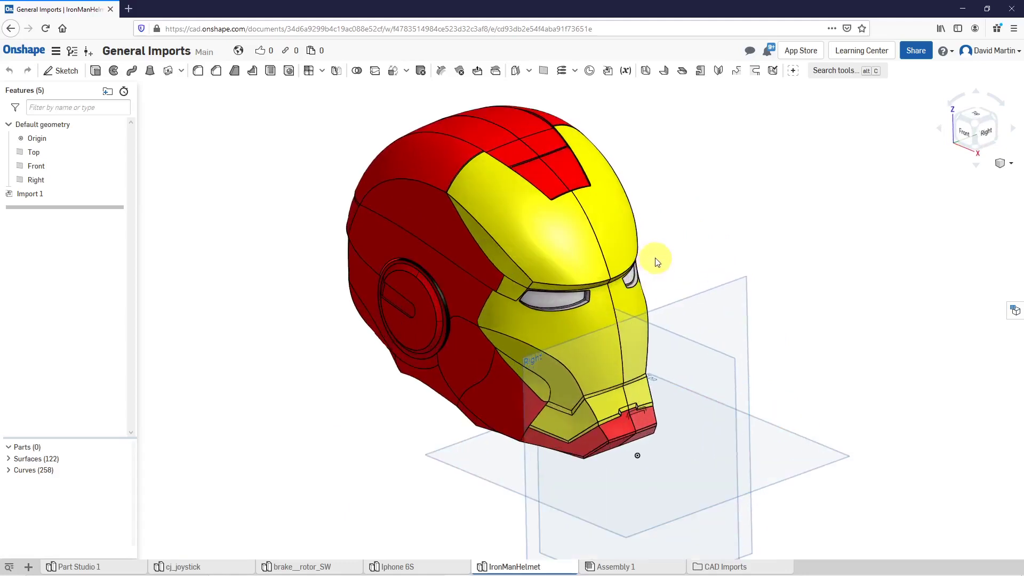
{"action": "right_click_drag", "start_coordinate": [651, 276], "coordinate": [597, 260]}
{"action": "right_click_drag", "start_coordinate": [380, 251], "coordinate": [379, 251]}
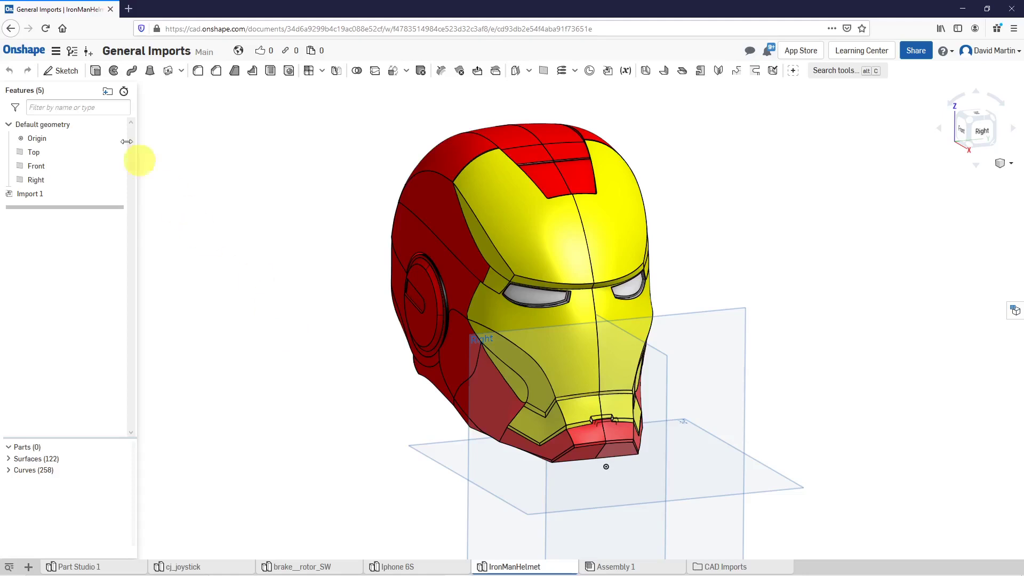
From the Imported Models folder, create a public document named 'Creo Imports'
{"action": "left_click", "coordinate": [33, 49]}
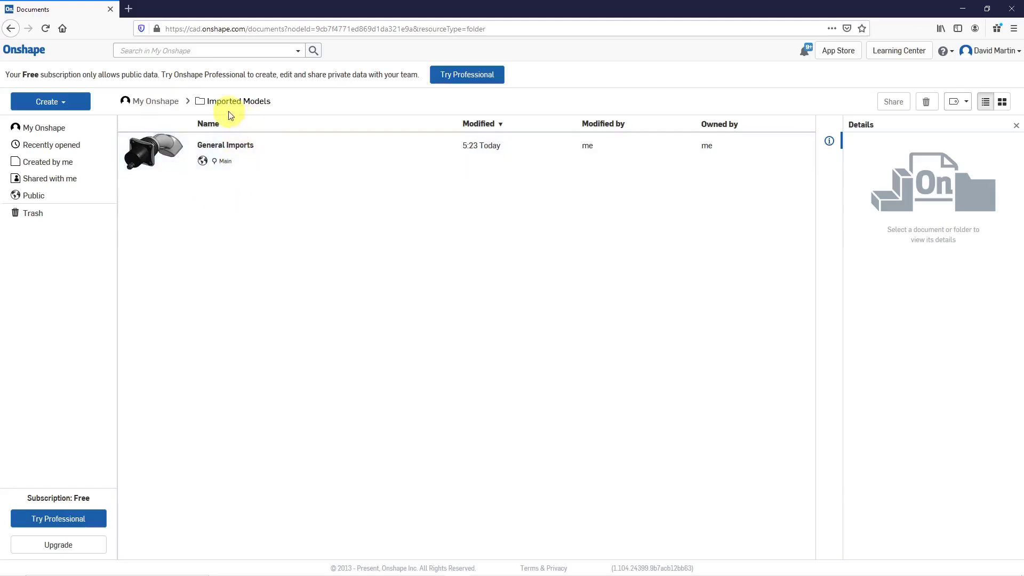
{"action": "left_click", "coordinate": [65, 103]}
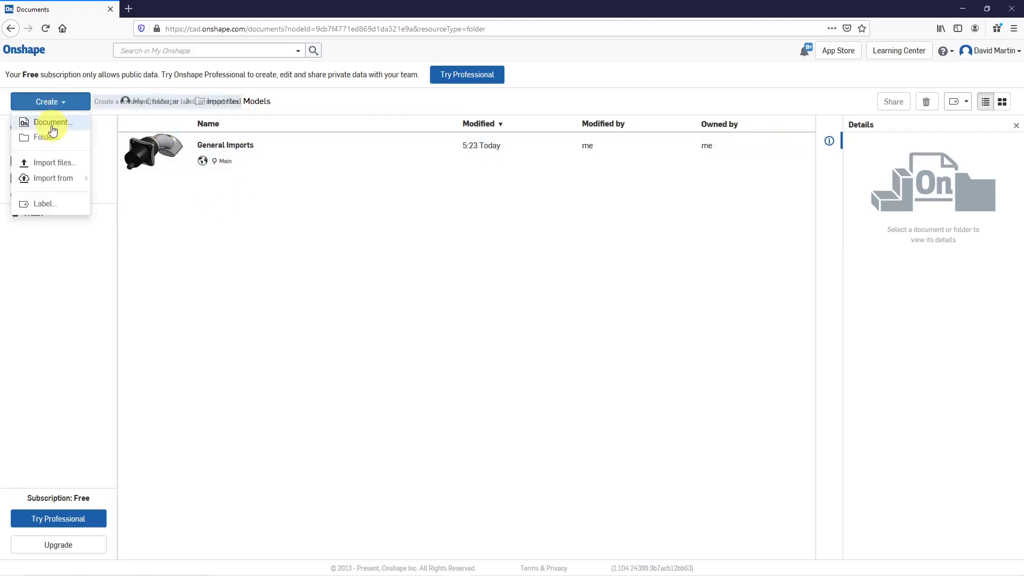
{"action": "left_click", "coordinate": [52, 123]}
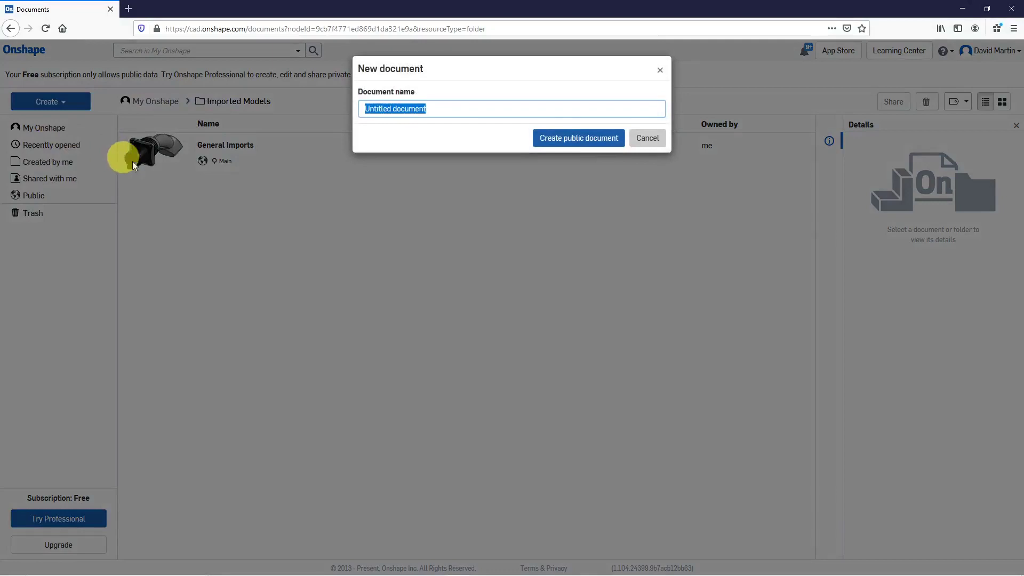
{"action": "type", "text": "Cre"}
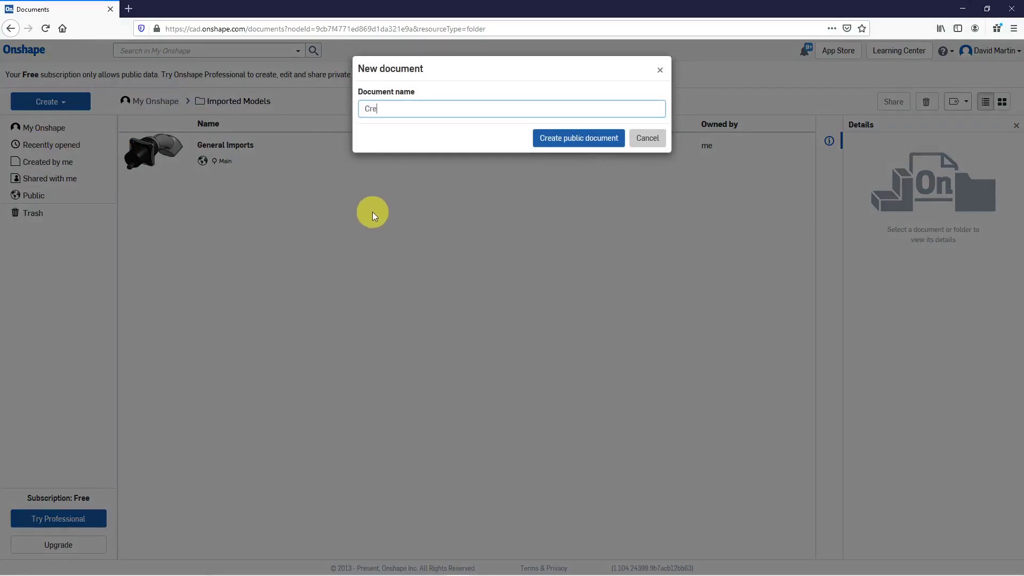
{"action": "type", "text": "o Imports"}
{"action": "left_click", "coordinate": [585, 137]}
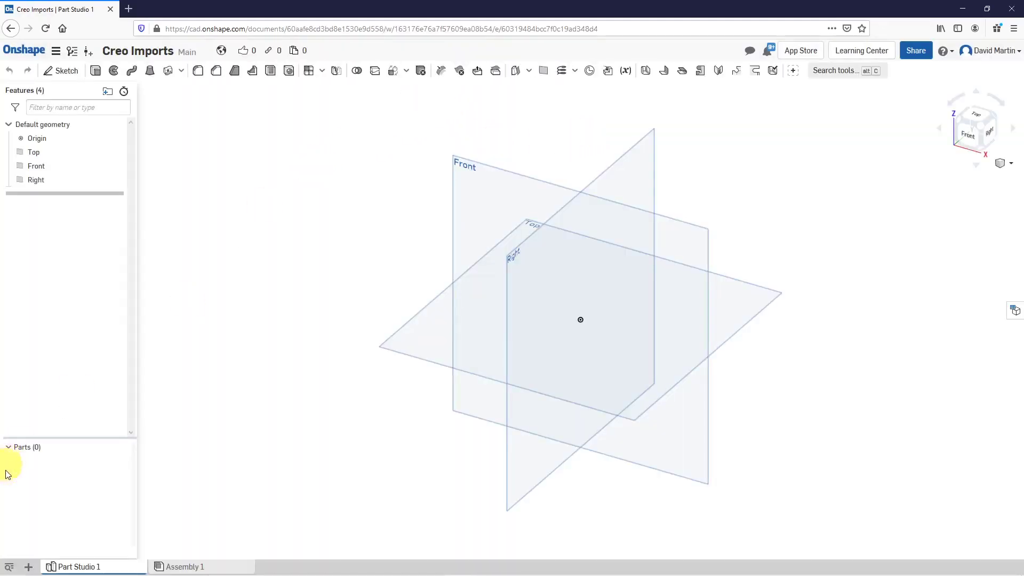
Import mbd_creo6.prt.2 from the CAD-Files > Onshape > Creo folder
{"action": "left_click", "coordinate": [31, 567]}
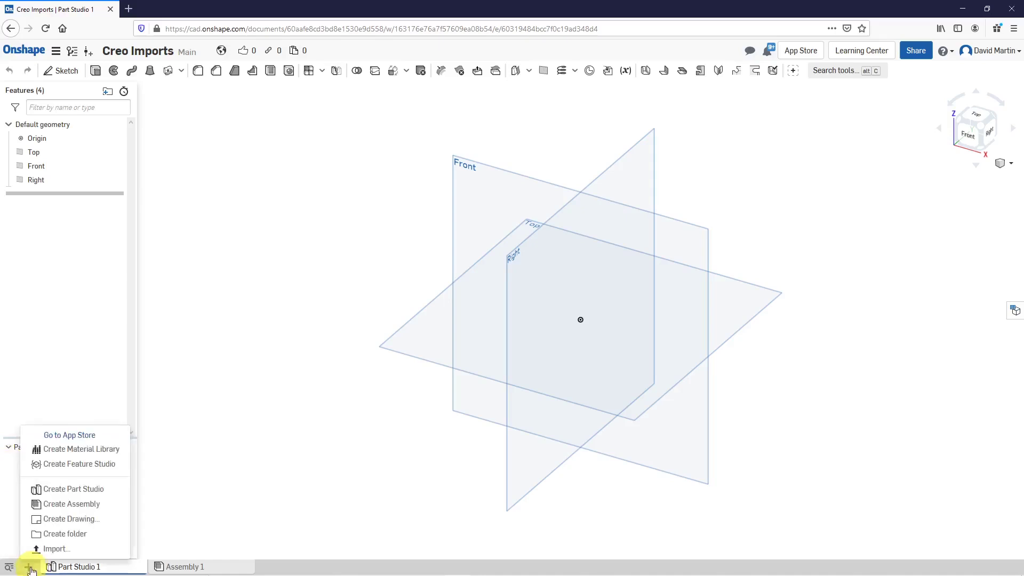
{"action": "left_click", "coordinate": [55, 549]}
{"action": "left_click", "coordinate": [337, 142]}
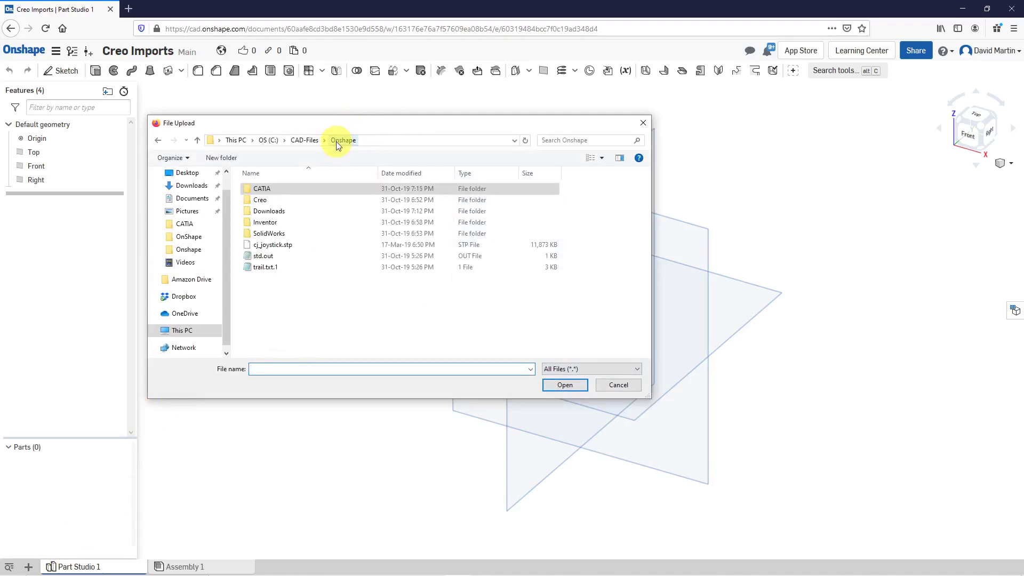
{"action": "double_click", "coordinate": [266, 201]}
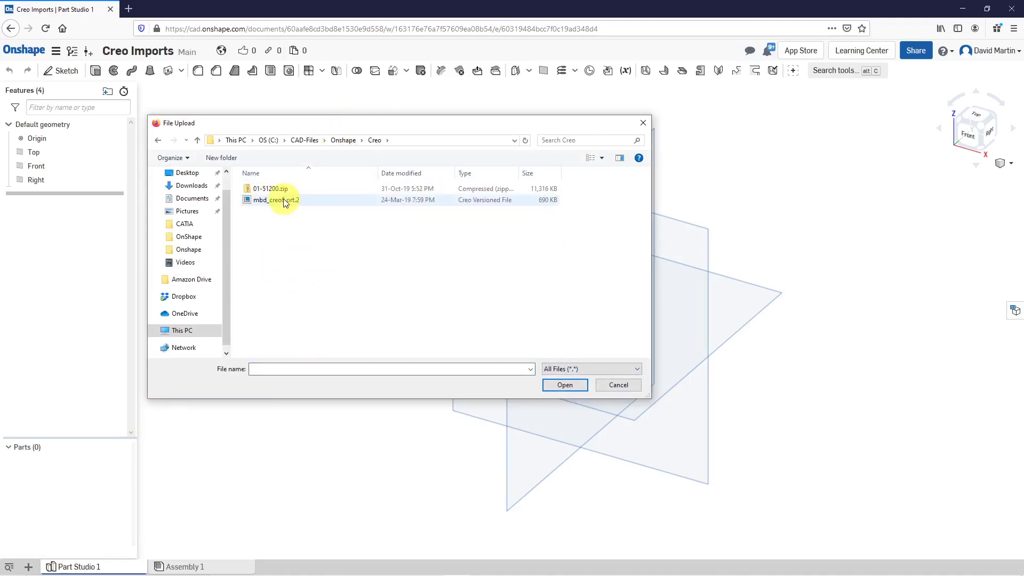
{"action": "left_click", "coordinate": [283, 200]}
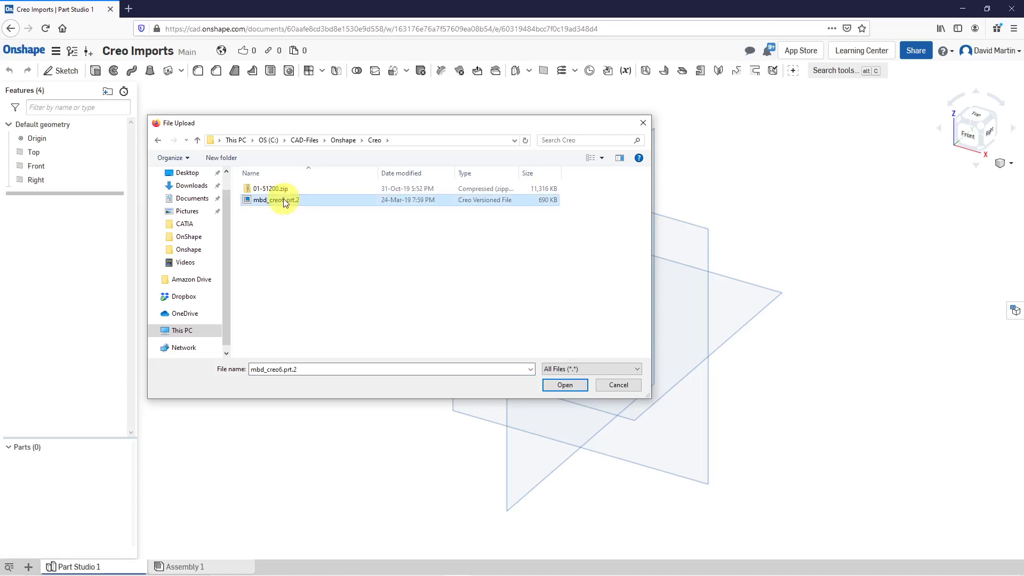
{"action": "left_click", "coordinate": [555, 385]}
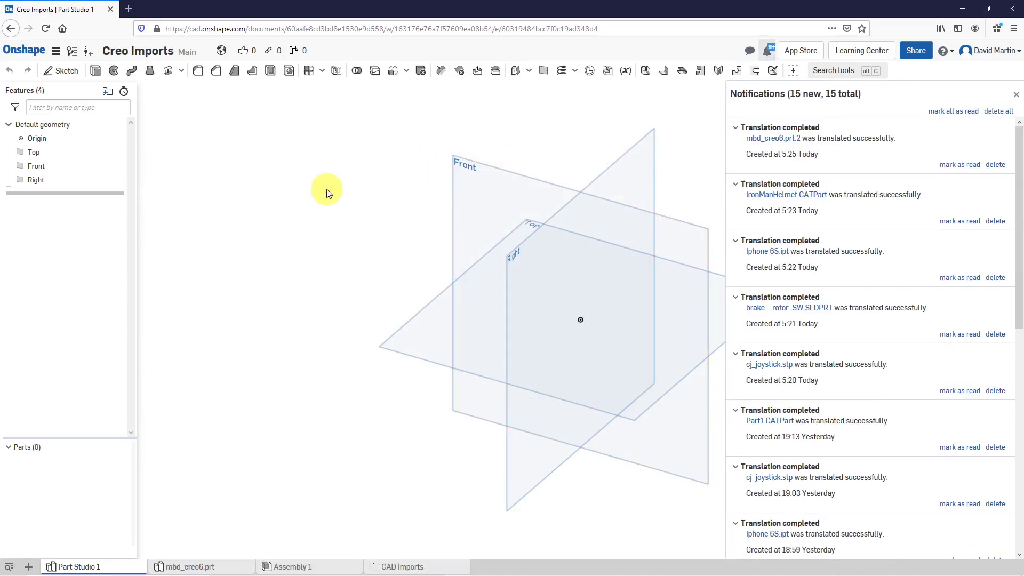
Open the mbd_creo6.prt tab, orbit to see the bracket's back, and zoom in
{"action": "left_click", "coordinate": [220, 566]}
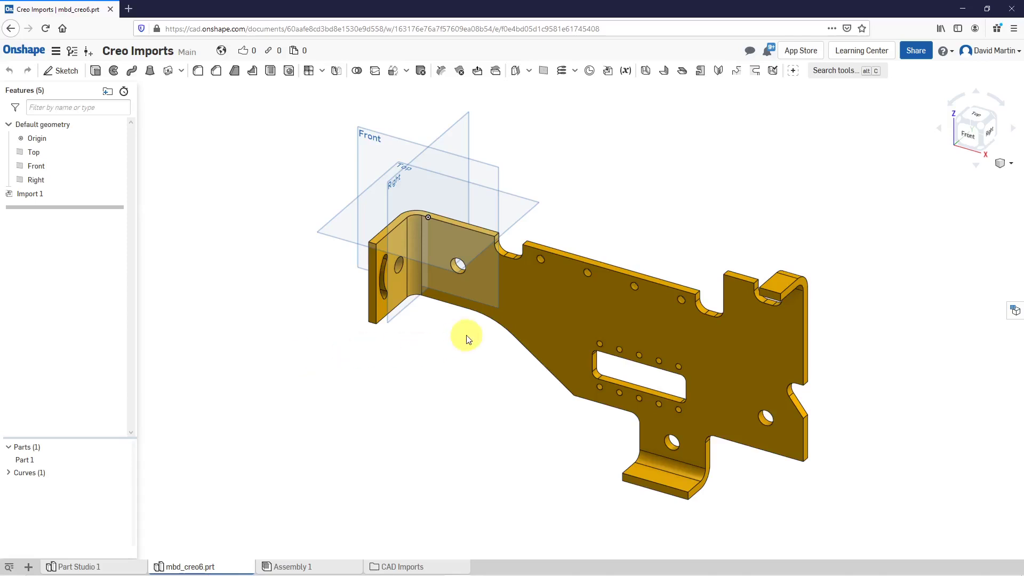
{"action": "right_click_drag", "start_coordinate": [476, 348], "coordinate": [391, 398]}
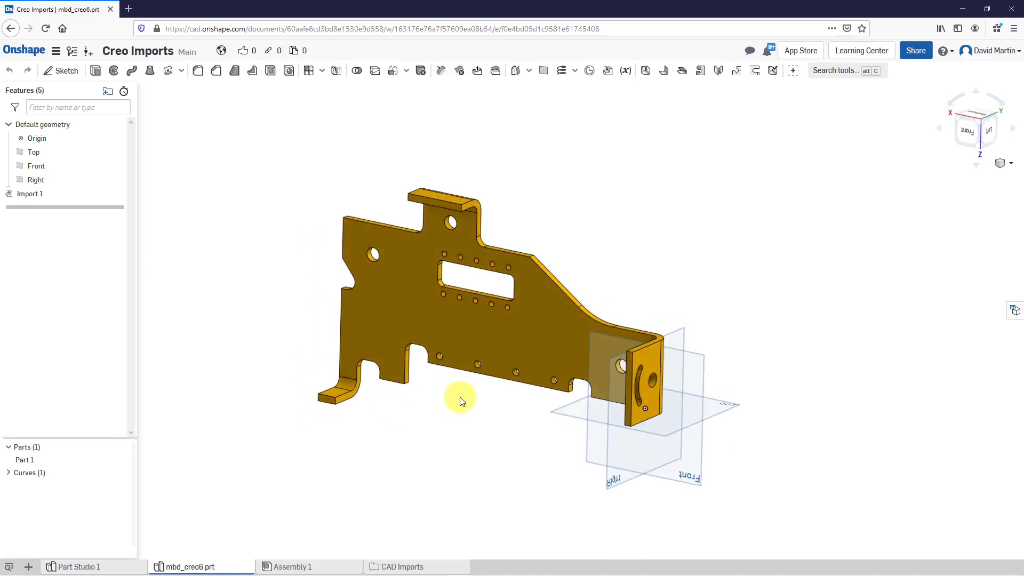
{"action": "scroll", "coordinate": [462, 402], "scroll_direction": "up", "scroll_amount": 2}
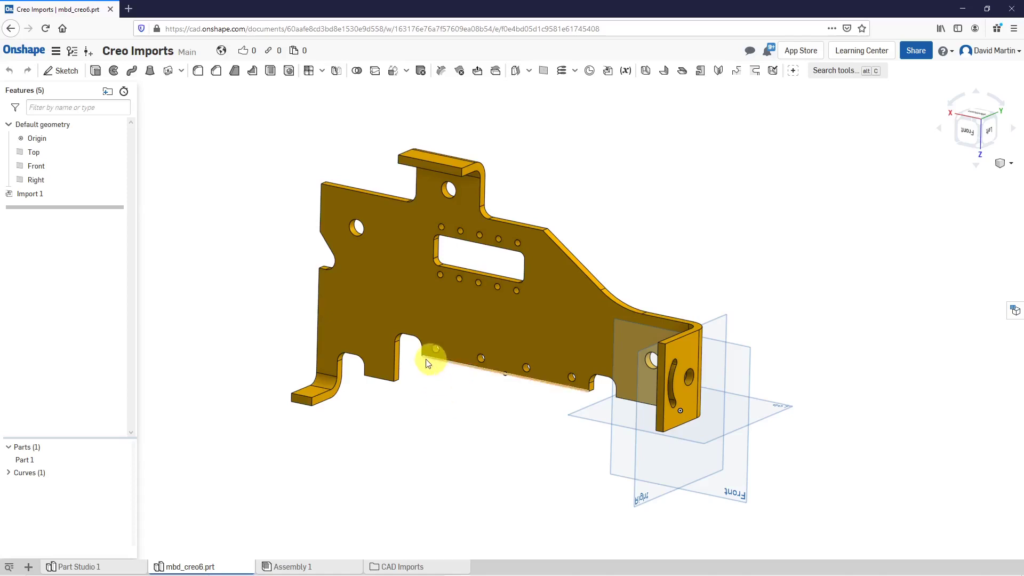
Import 01-51200.zip from the Creo folder to reach the Import to Onshape options
{"action": "left_click", "coordinate": [30, 567]}
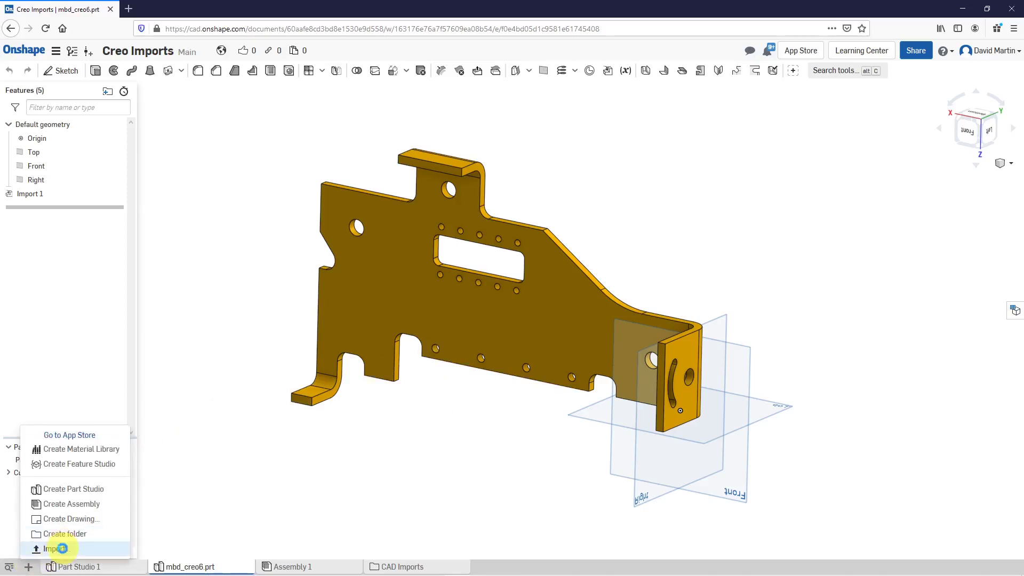
{"action": "left_click", "coordinate": [60, 550]}
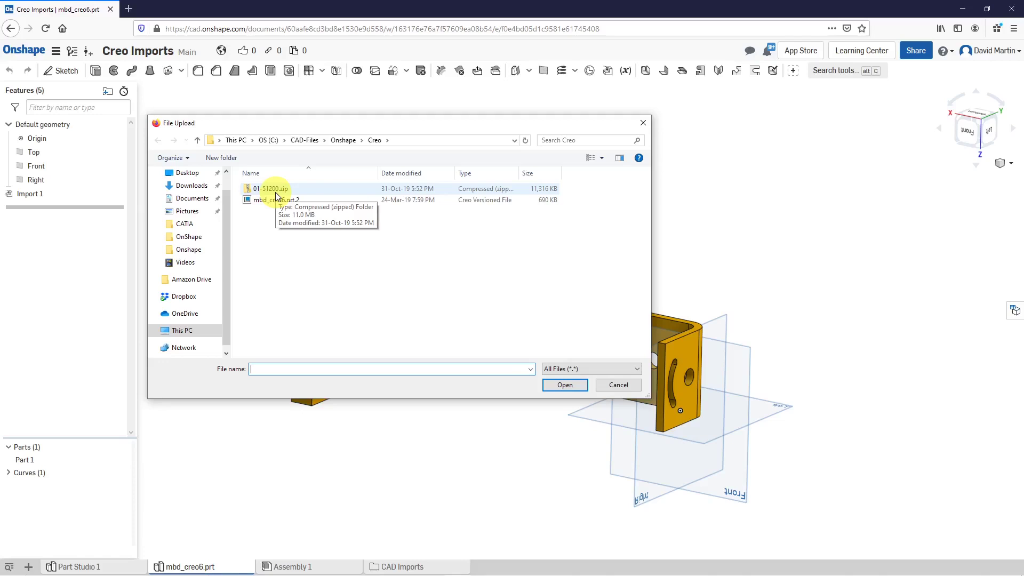
{"action": "left_click", "coordinate": [273, 190]}
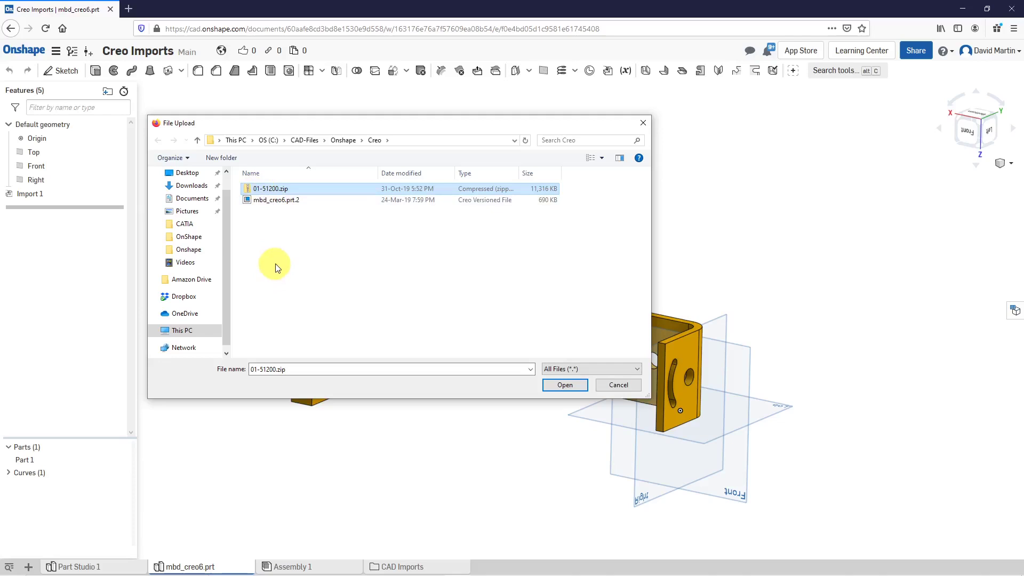
{"action": "left_click", "coordinate": [565, 385]}
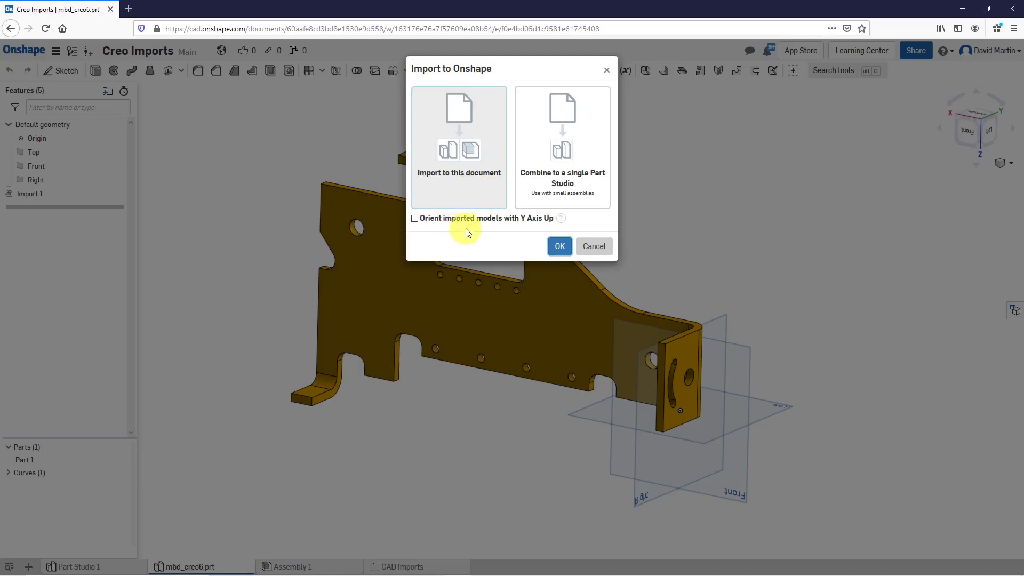
Confirm the import of 01-51200.zip with 'Import to this document' selected
{"action": "left_click", "coordinate": [560, 247]}
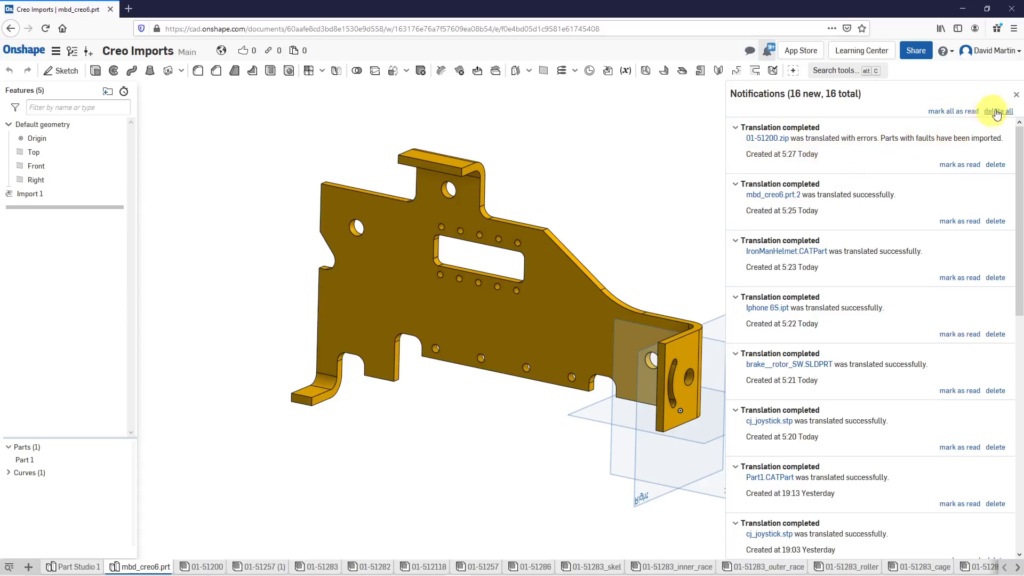
Dismiss notifications and preview the new tabs like 01-51200 and 01-51283_inner_race, scrolling the tab bar
{"action": "left_click", "coordinate": [1016, 94]}
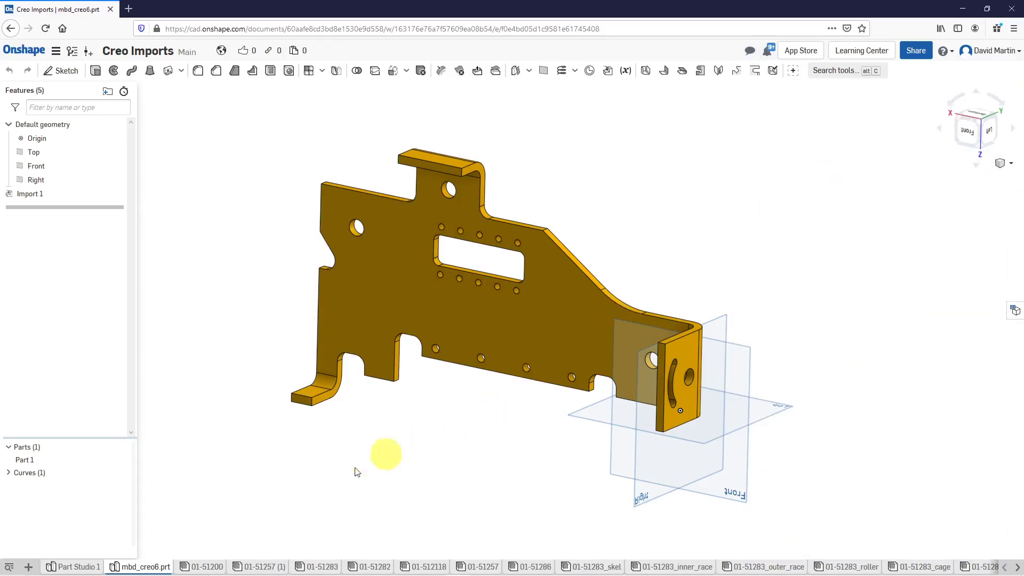
{"action": "mouse_move", "coordinate": [215, 570]}
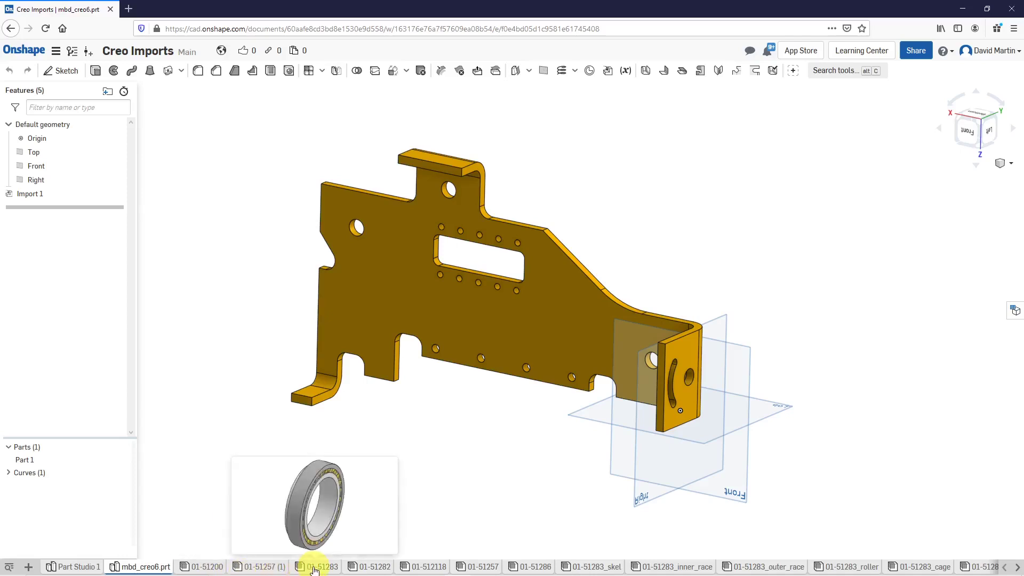
{"action": "mouse_move", "coordinate": [367, 570]}
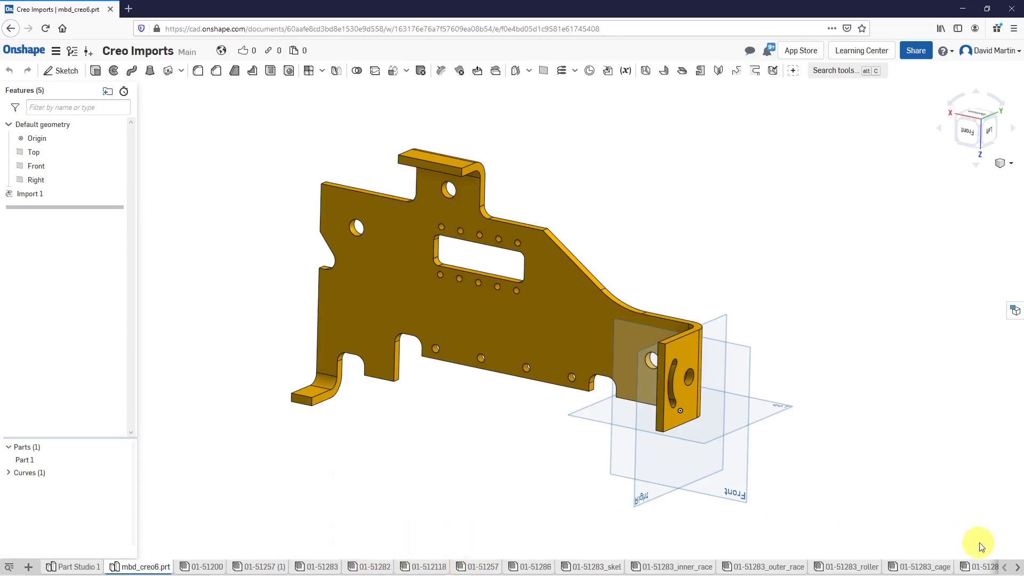
{"action": "left_click", "coordinate": [1018, 567]}
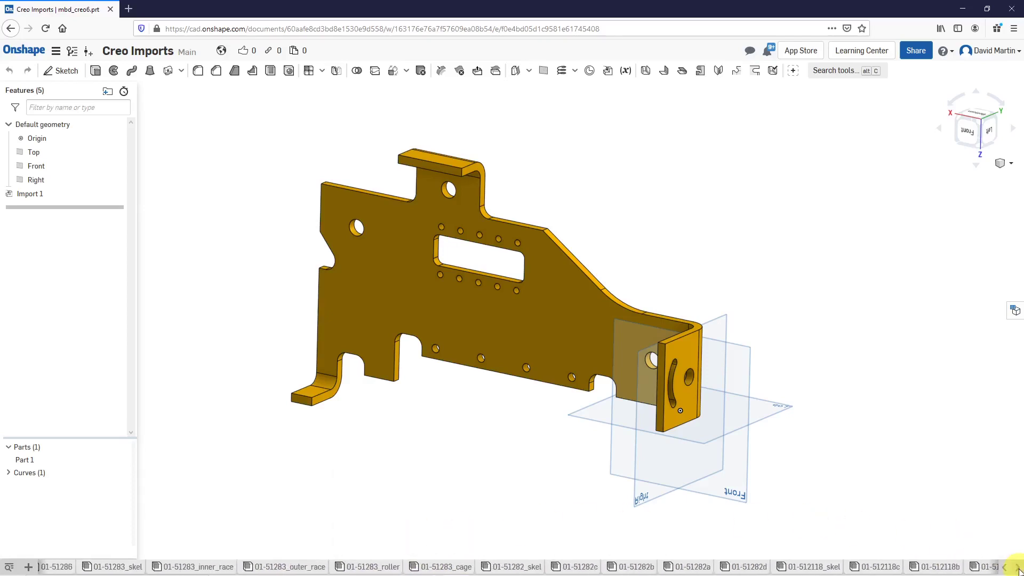
{"action": "left_click", "coordinate": [1012, 570]}
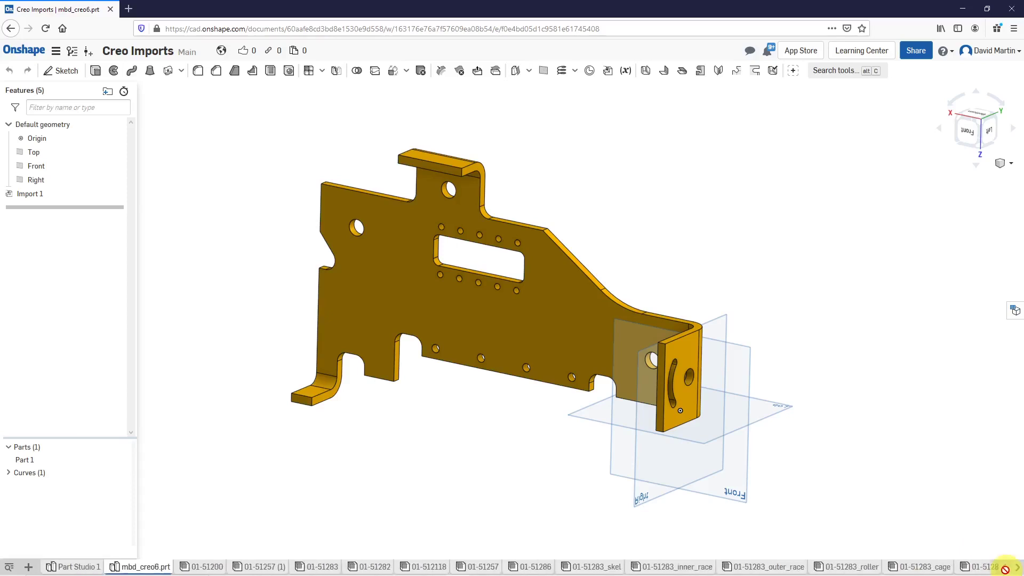
Open the 01-51200 assembly, orbit the differential, and widen the 19-instance list to show names
{"action": "left_click", "coordinate": [217, 568]}
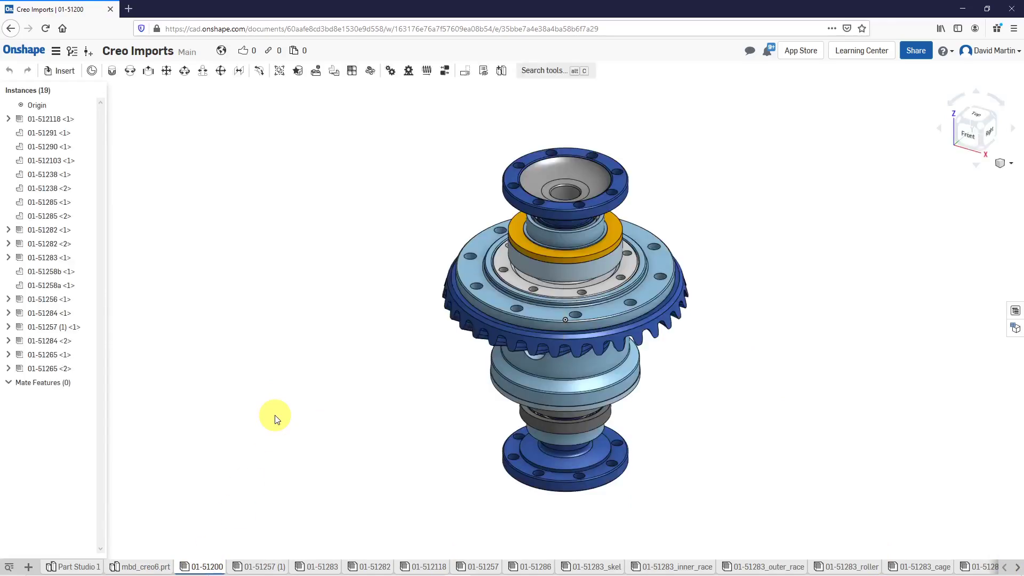
{"action": "mouse_move", "coordinate": [411, 278]}
{"action": "right_mouse_down"}
{"action": "mouse_move", "coordinate": [497, 288]}
{"action": "mouse_move", "coordinate": [389, 287]}
{"action": "mouse_move", "coordinate": [368, 230]}
{"action": "mouse_move", "coordinate": [426, 251]}
{"action": "mouse_move", "coordinate": [426, 269]}
{"action": "mouse_move", "coordinate": [492, 211]}
{"action": "mouse_move", "coordinate": [607, 242]}
{"action": "mouse_move", "coordinate": [503, 254]}
{"action": "mouse_move", "coordinate": [514, 270]}
{"action": "mouse_move", "coordinate": [546, 251]}
{"action": "mouse_move", "coordinate": [547, 269]}
{"action": "mouse_move", "coordinate": [532, 275]}
{"action": "right_mouse_up"}
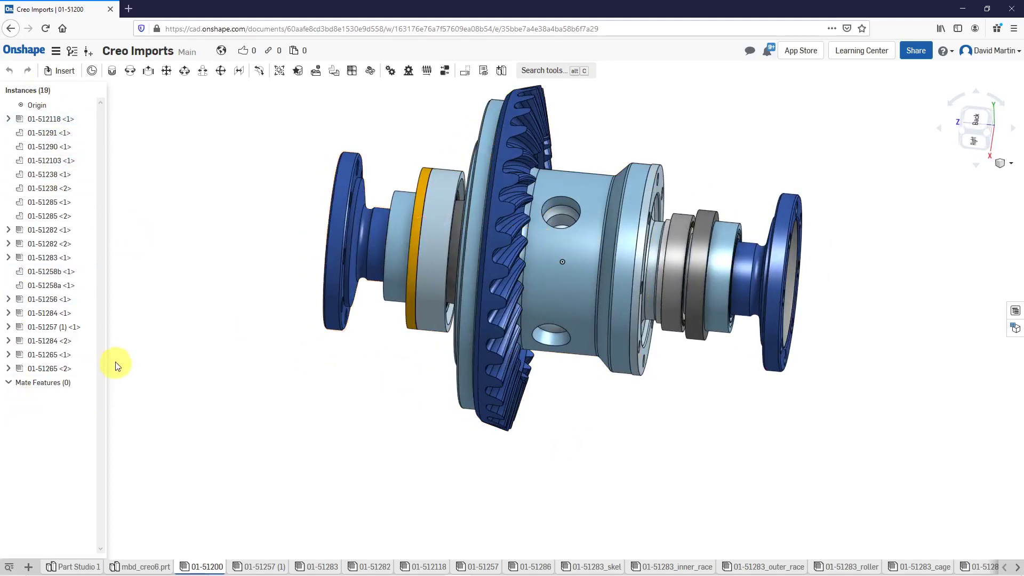
{"action": "left_click_drag", "start_coordinate": [107, 350], "coordinate": [147, 345]}
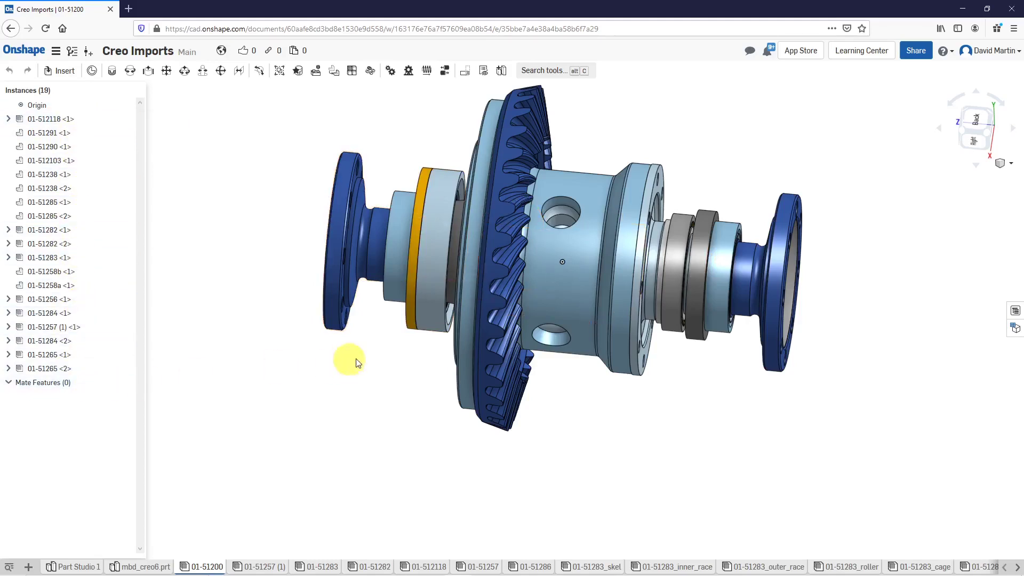
{"action": "right_click_drag", "start_coordinate": [366, 325], "coordinate": [282, 272]}
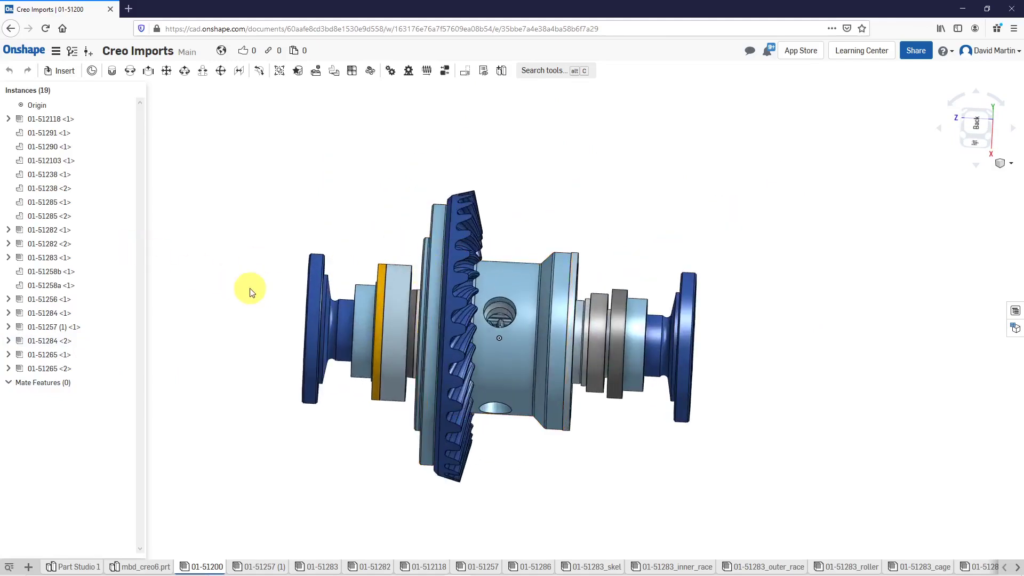